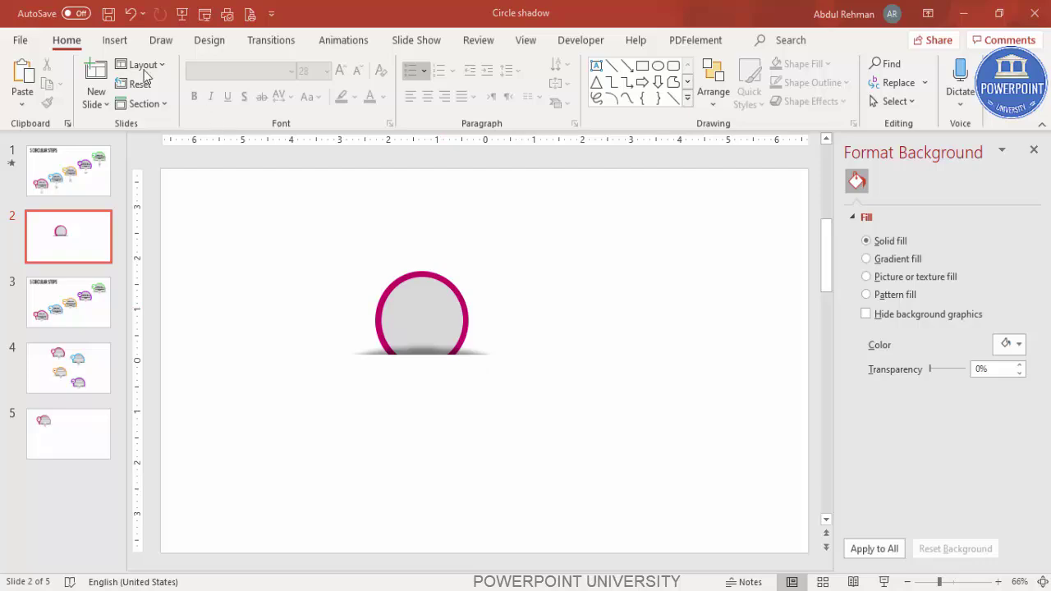
Draw a triangle over the circle's lower part with no outline and a light-grey fill.
left_click(115, 41)
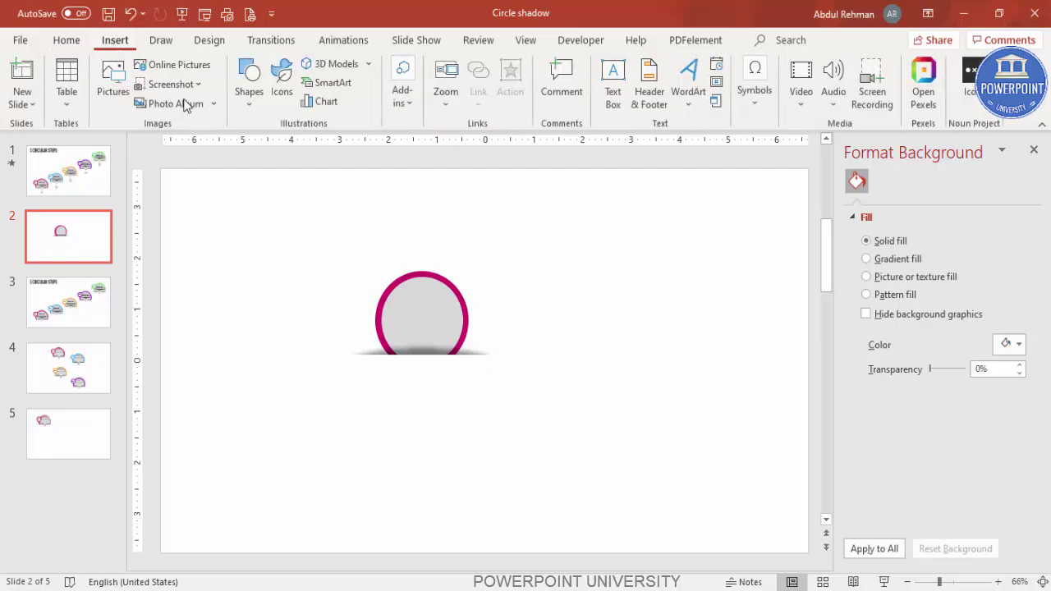
left_click(249, 98)
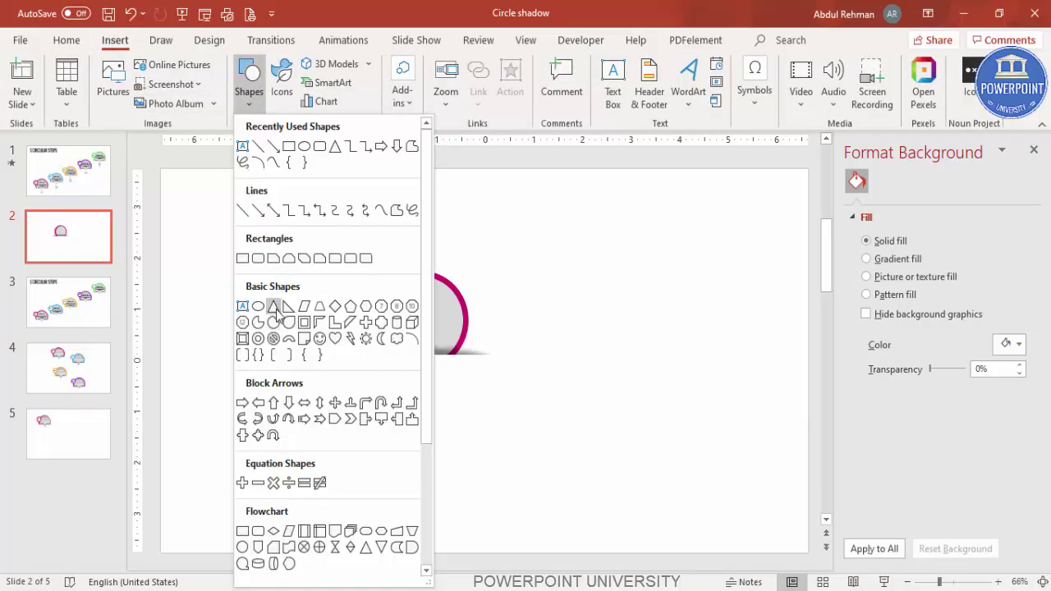
left_click(274, 322)
left_click_drag(412, 331, 445, 362)
left_click(437, 83)
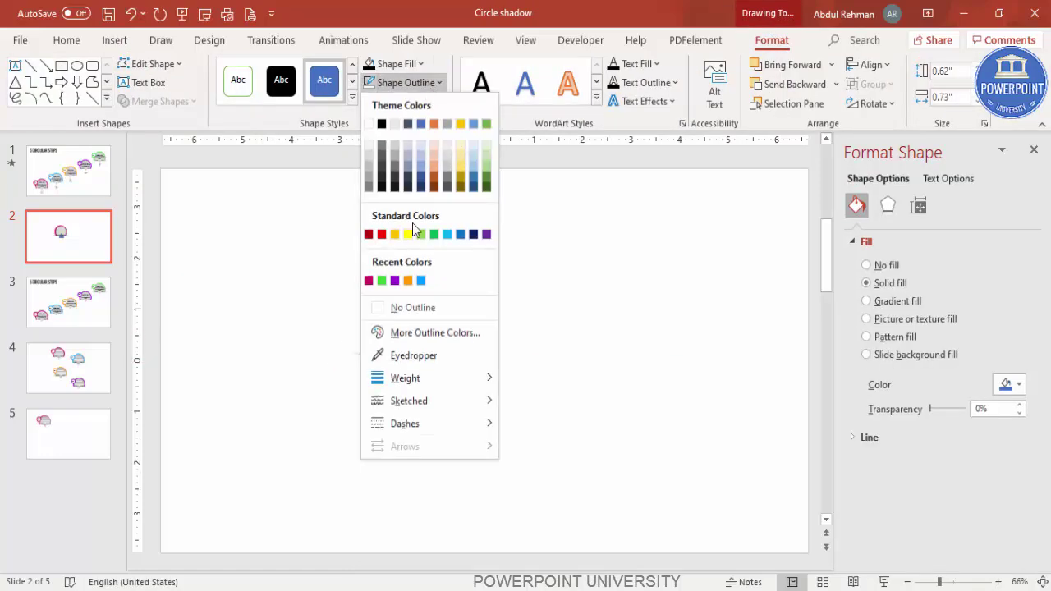
left_click(420, 309)
left_click(386, 65)
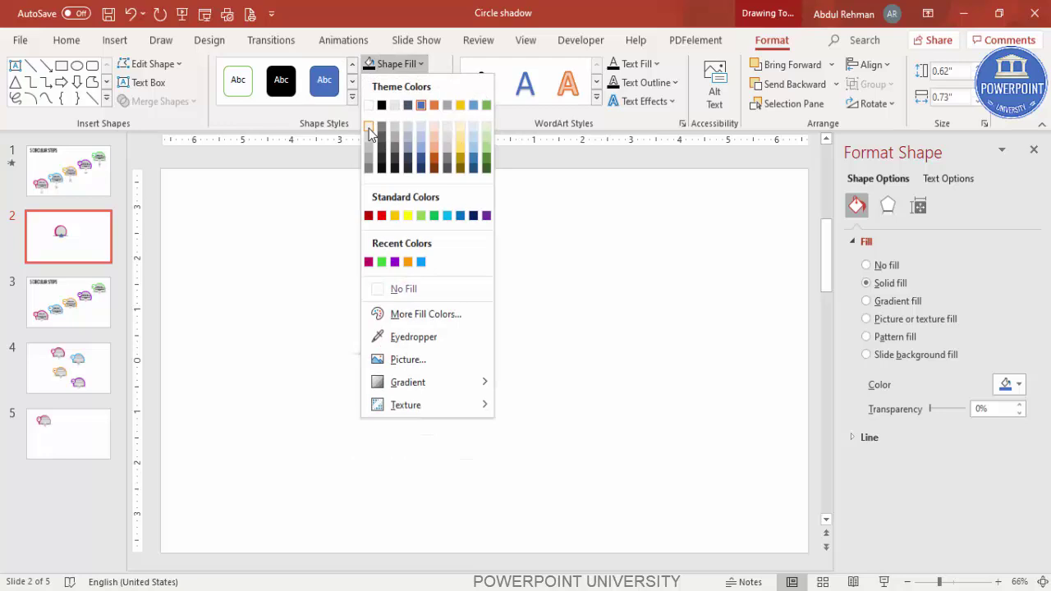
left_click(368, 137)
Flip the triangle vertically and place it under the circle as a downward tail.
left_click_drag(425, 353, 418, 351)
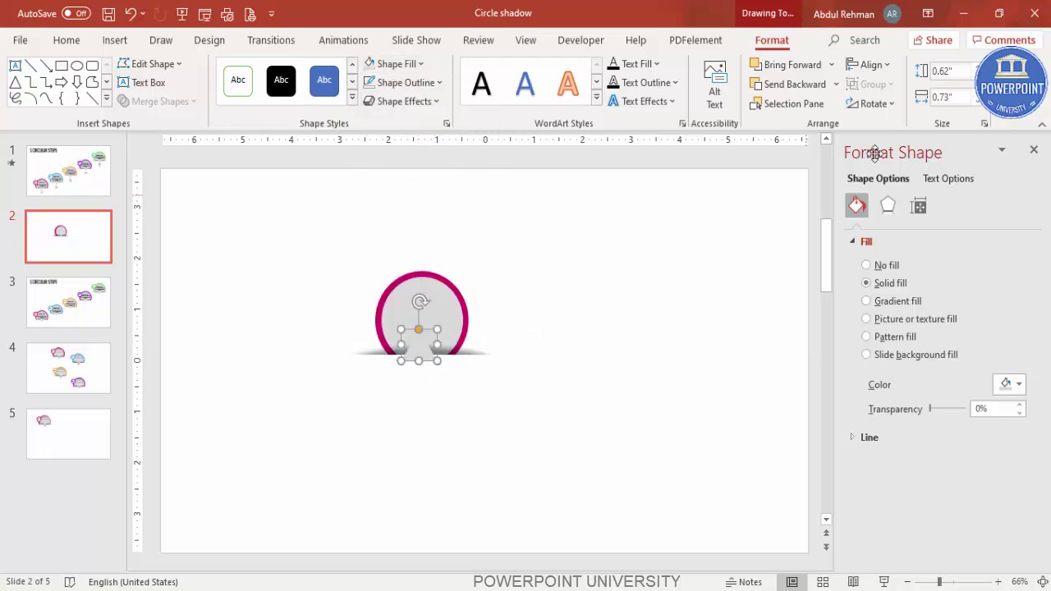
left_click(874, 103)
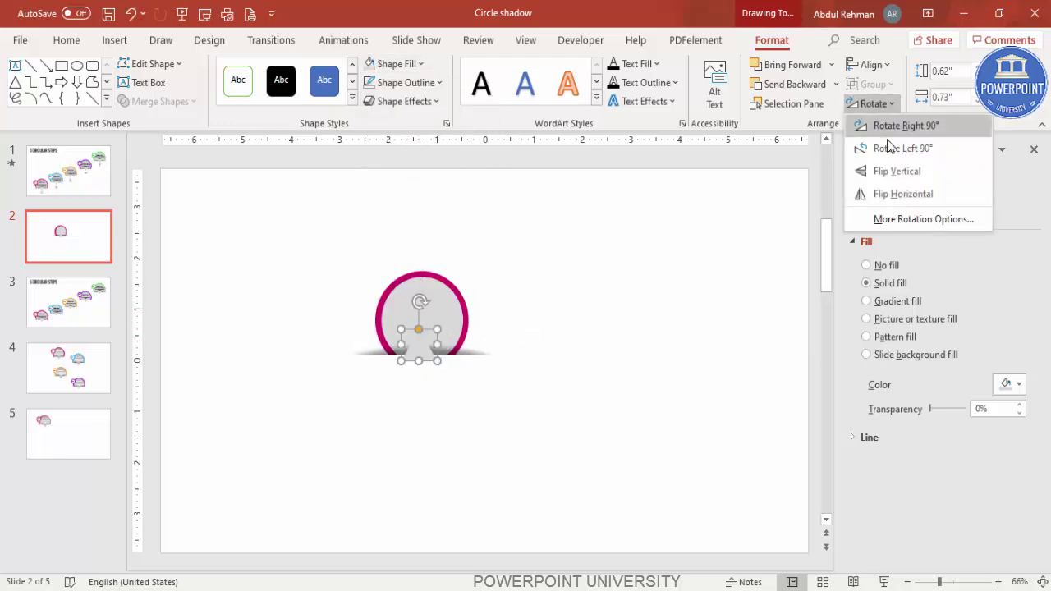
left_click(903, 178)
left_click_drag(420, 350, 423, 359)
left_click(561, 343)
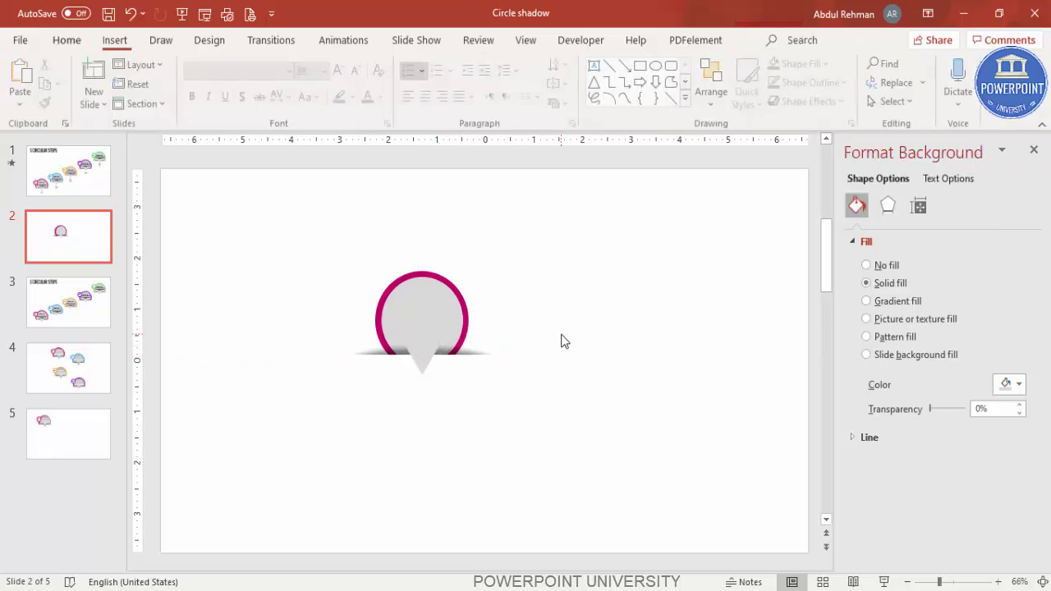
Draw a small circle on the ring's upper-left edge with a 2 pt magenta outline and white fill.
left_click(121, 43)
left_click(249, 82)
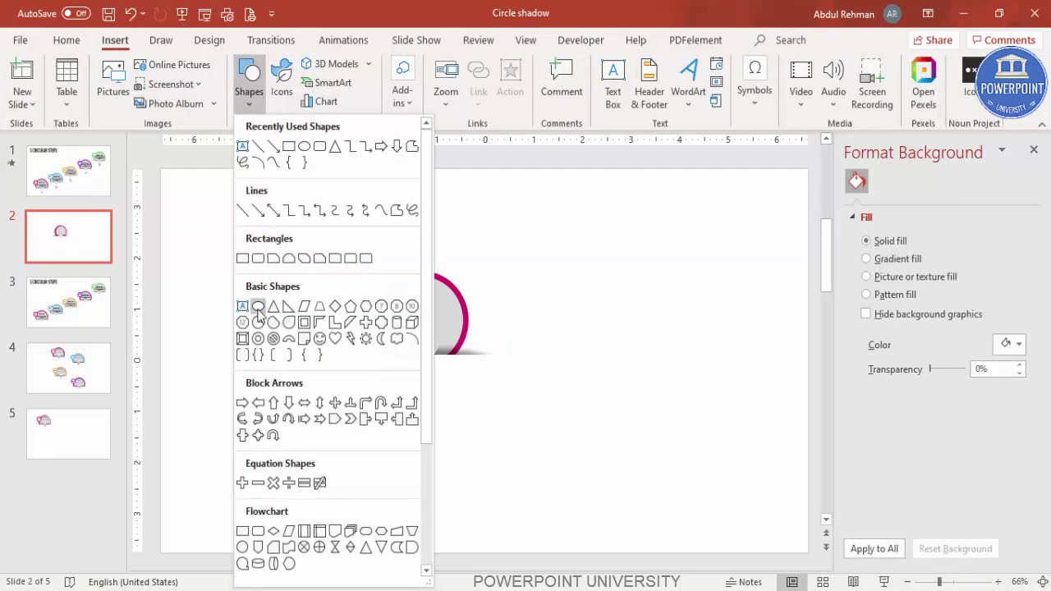
left_click(258, 307)
mouse_move(386, 311)
left_mouse_down()
mouse_move(394, 318)
mouse_move(367, 304)
left_mouse_up()
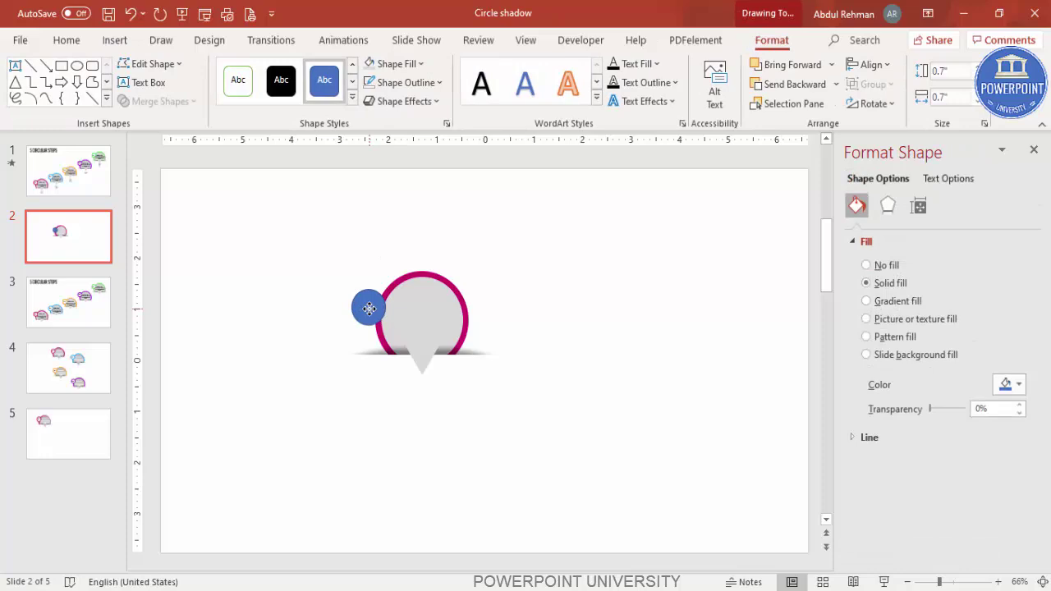
left_click(423, 85)
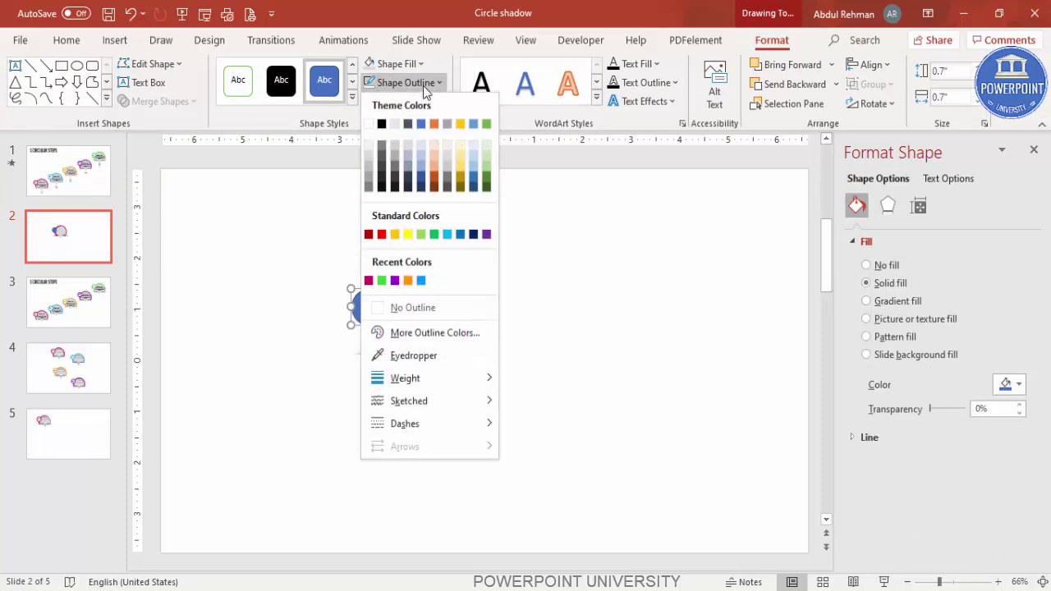
left_click(369, 280)
left_click(862, 439)
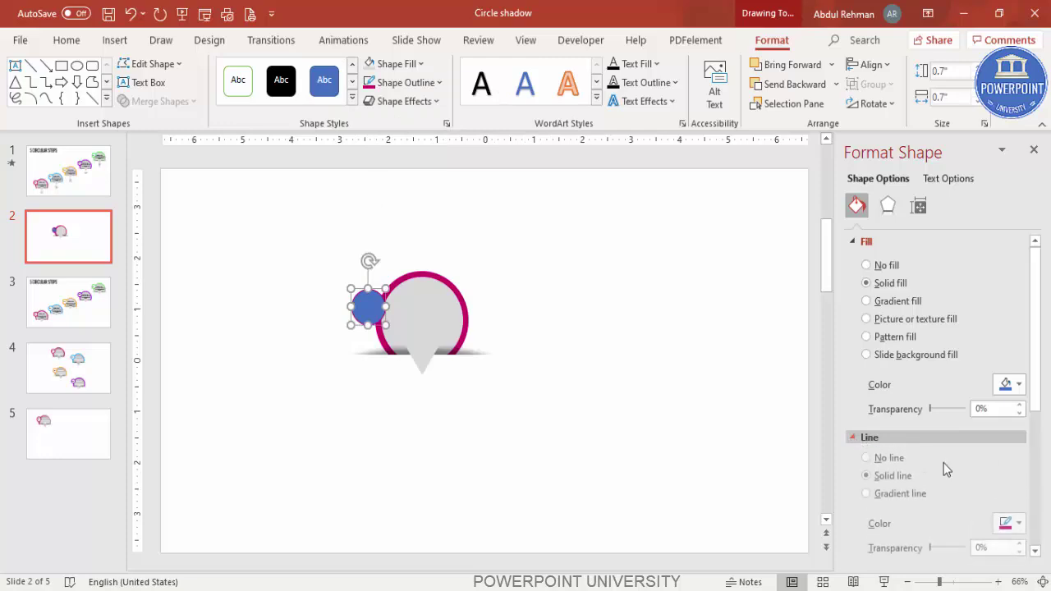
left_click_drag(1041, 401, 1040, 453)
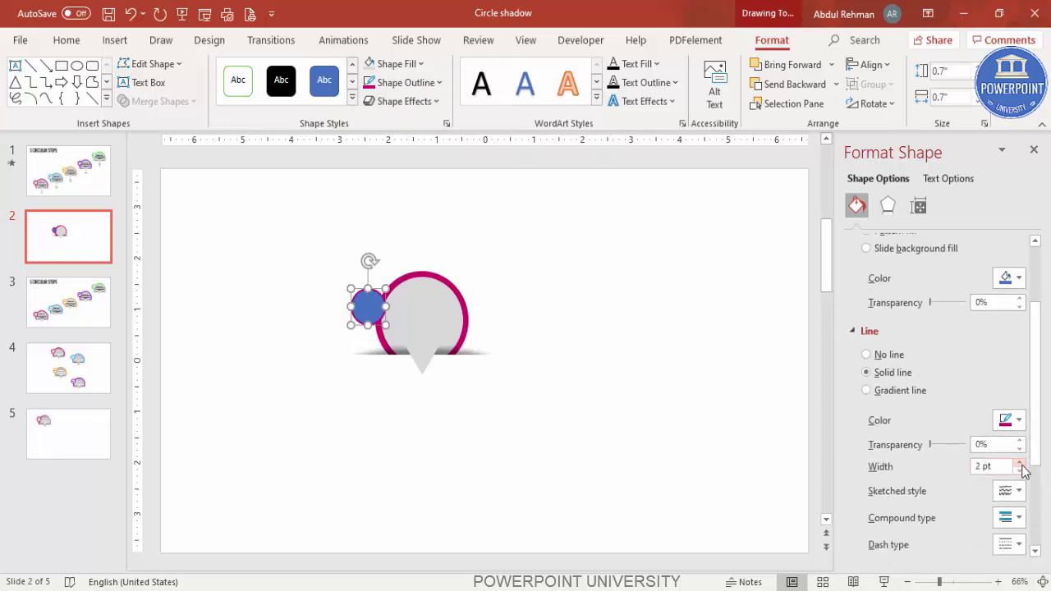
left_click(408, 67)
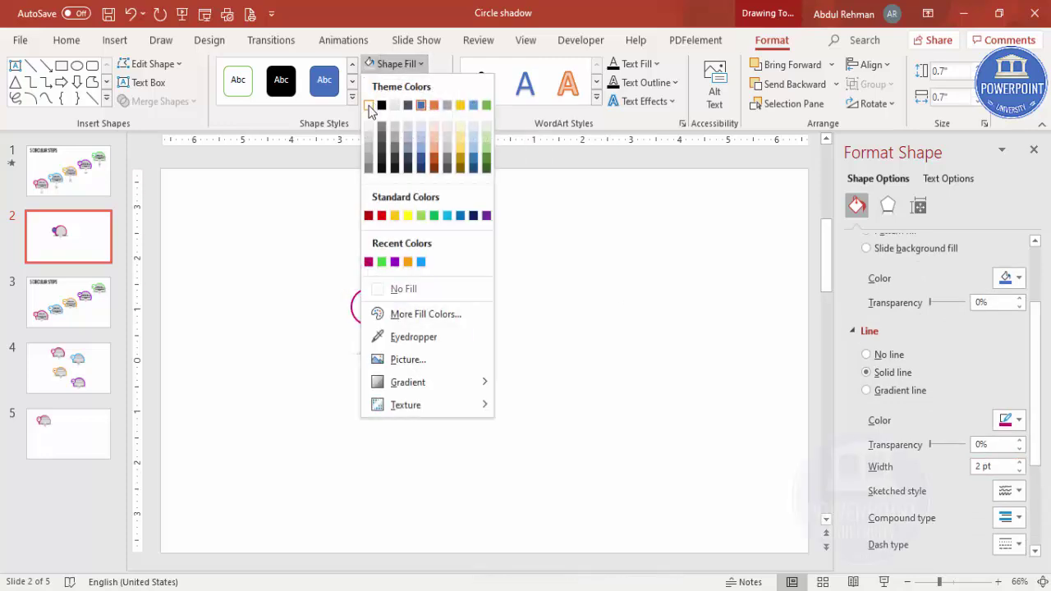
left_click(384, 283)
left_click_drag(368, 308, 373, 307)
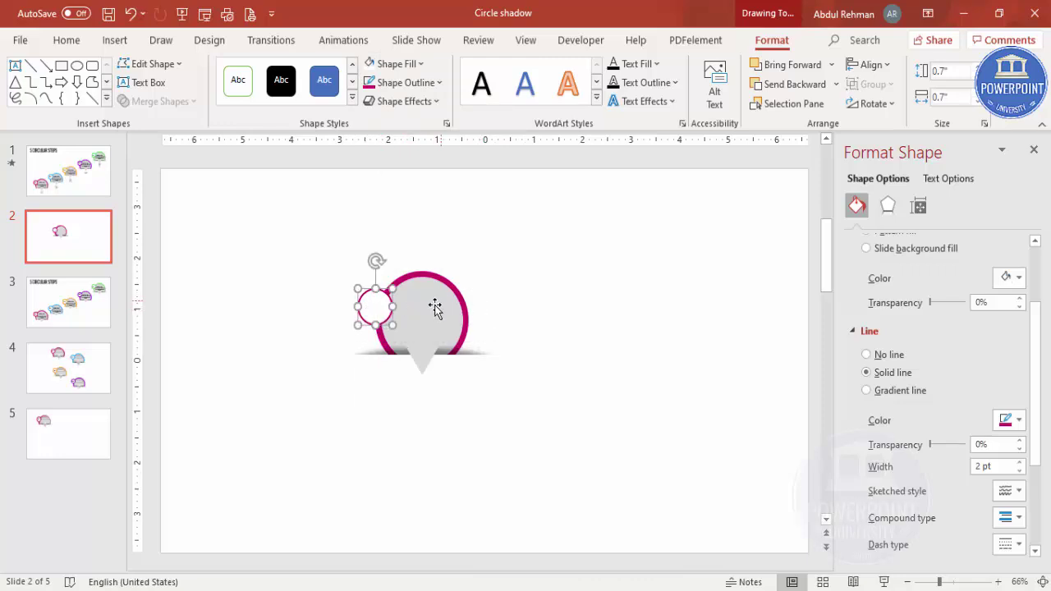
left_click(530, 276)
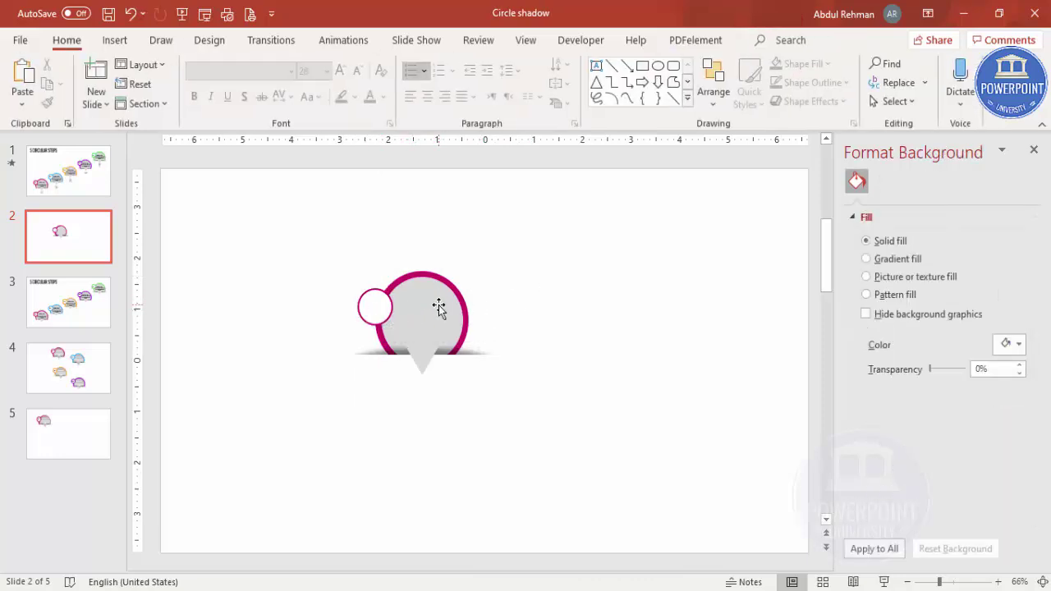
Add a small text box reading 01 and centre its text.
left_click(114, 39)
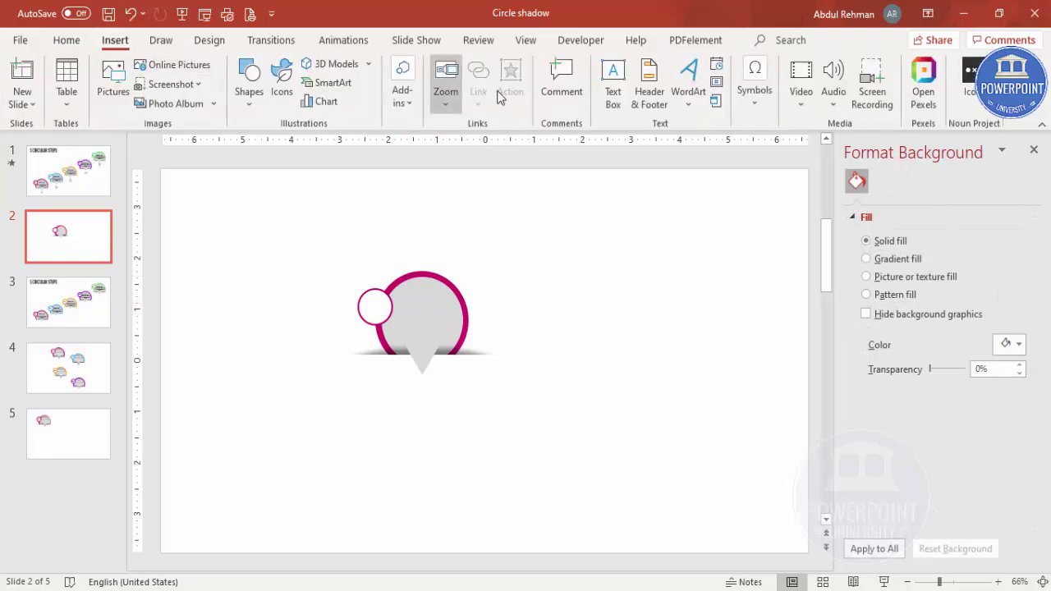
left_click(612, 78)
left_click_drag(530, 272, 563, 289)
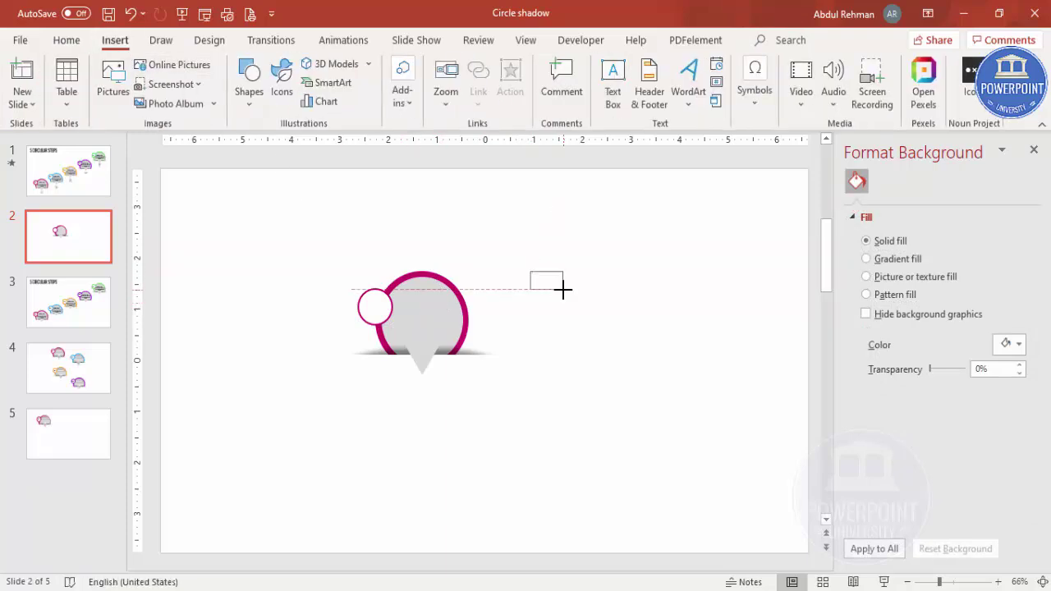
type("01")
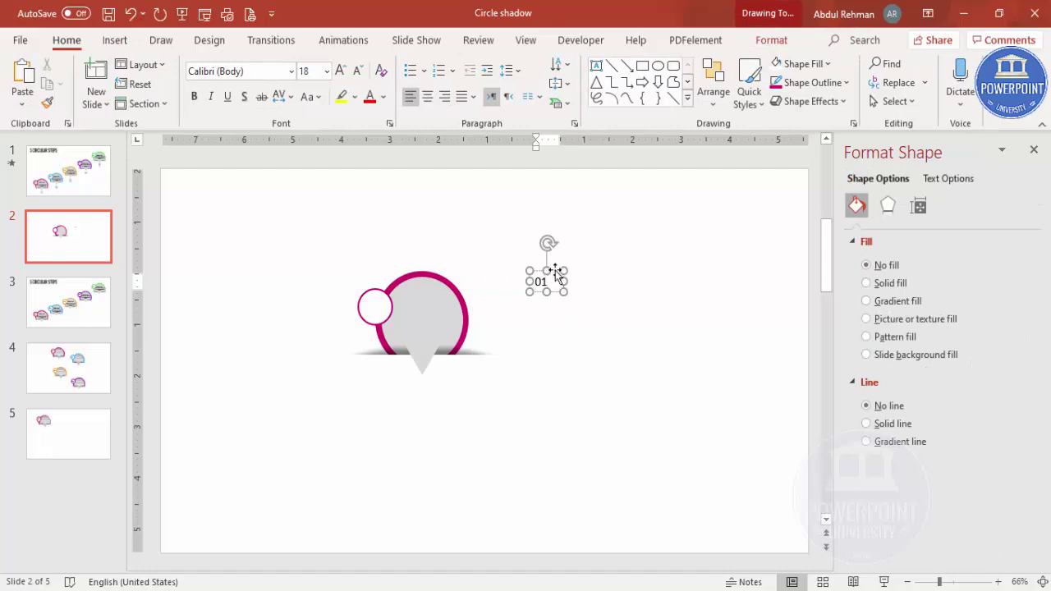
left_click(555, 270)
left_click(427, 96)
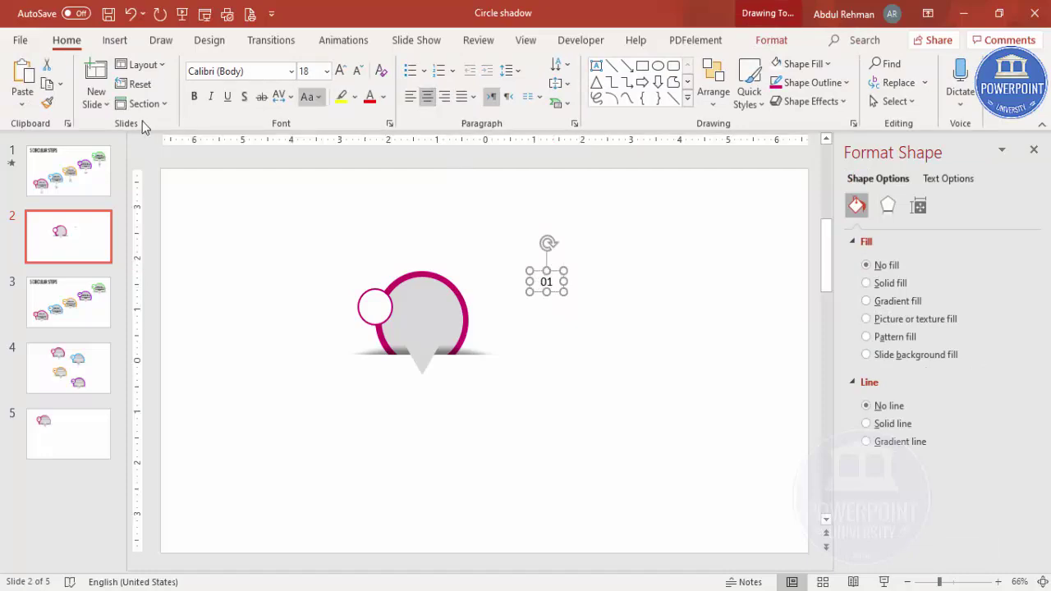
Set the 01 text to bold Oswald and move it onto the small white circle.
left_click(262, 72)
type("Oasis")
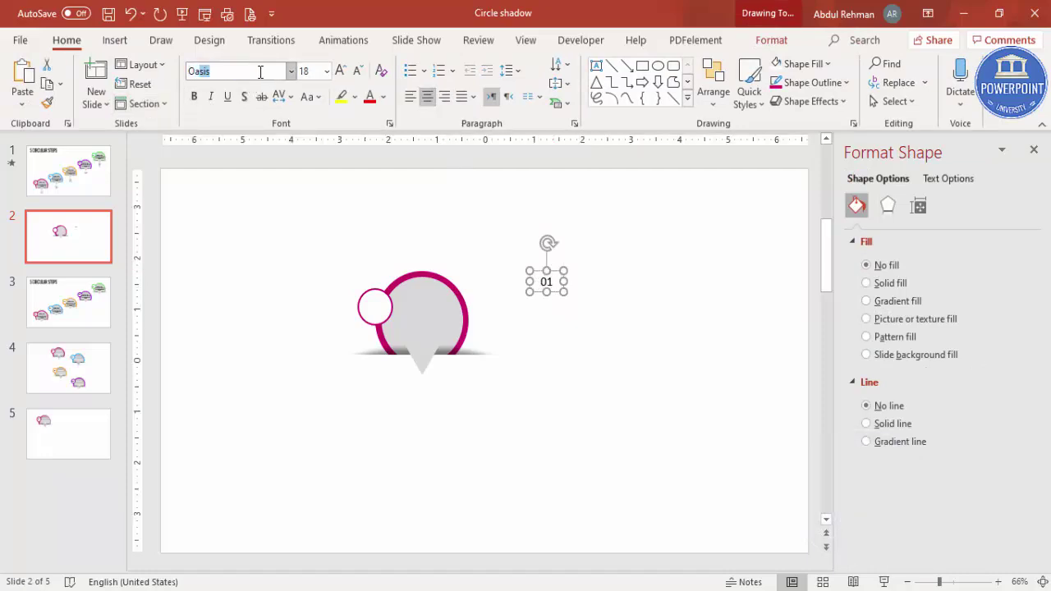
key("Return")
left_click(225, 73)
type("Oswald")
key("Return")
key("ctrl+b")
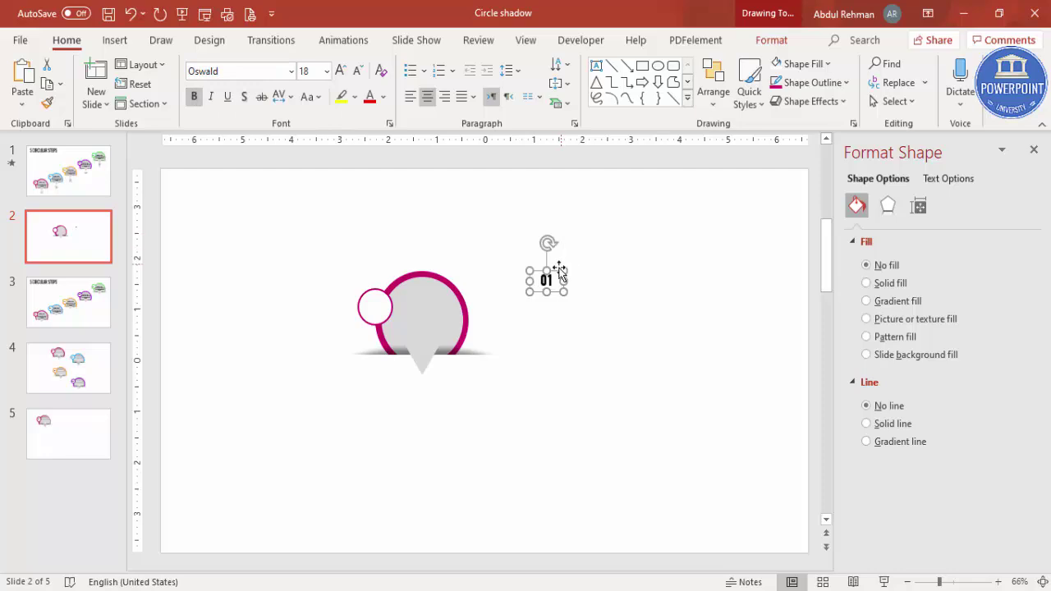
left_click_drag(538, 271, 385, 298)
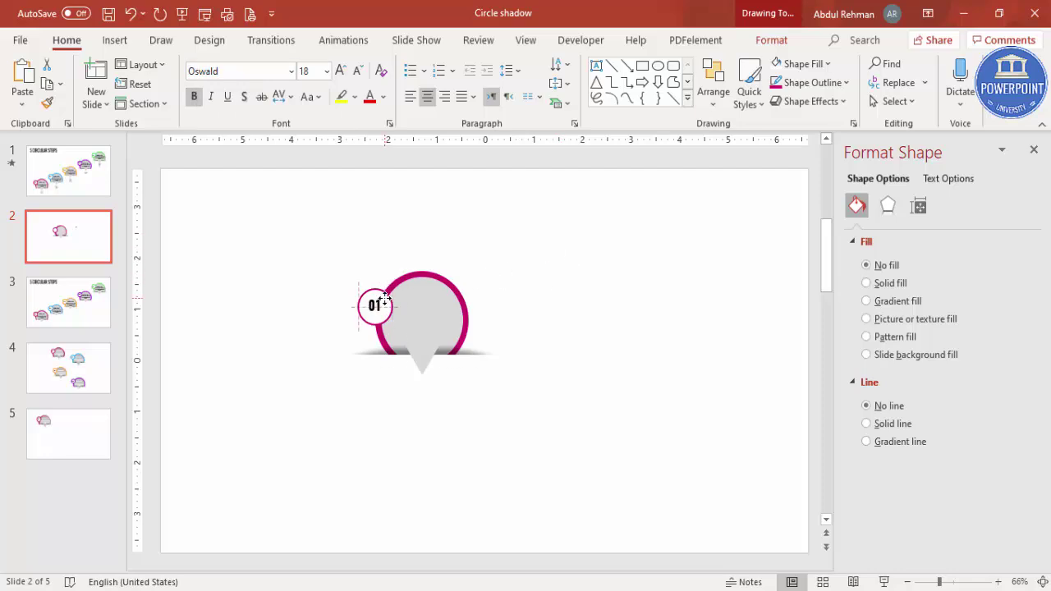
Add centred 'Add your text here' text at 16 pt in the middle of the grey circle.
left_click(413, 230)
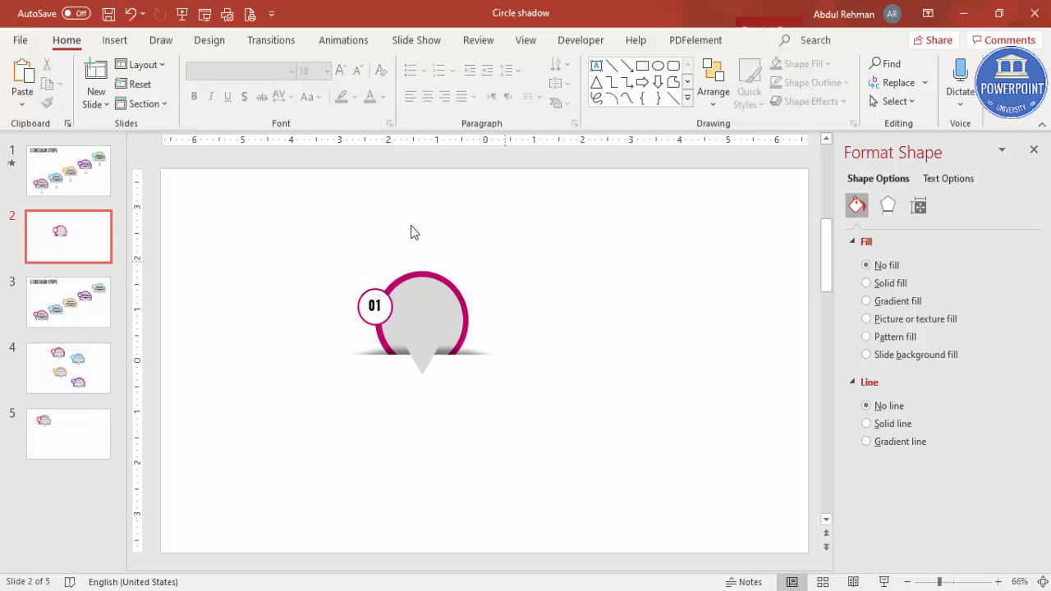
left_click(115, 40)
left_click(612, 83)
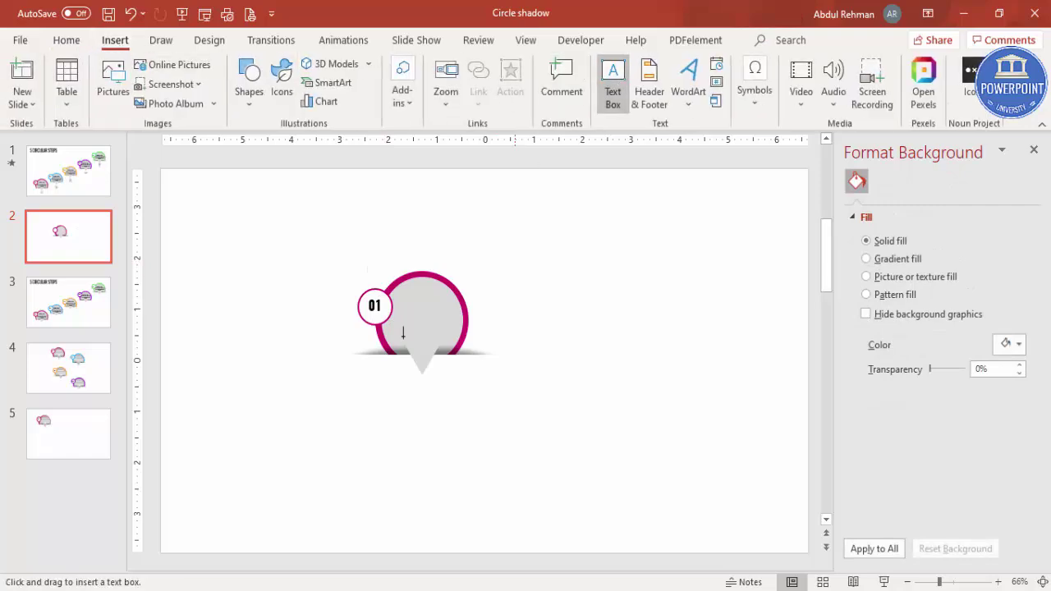
left_click_drag(406, 304, 468, 328)
type("Add your dtex")
key("BackSpace")
key("BackSpace")
type("text here")
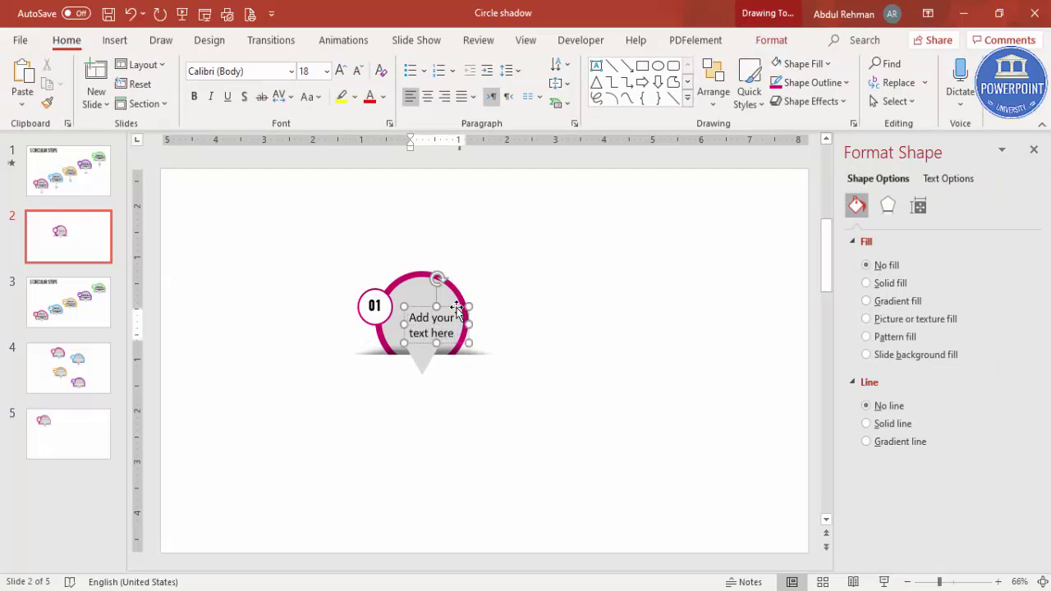
left_click_drag(457, 308, 440, 308)
left_click(427, 96)
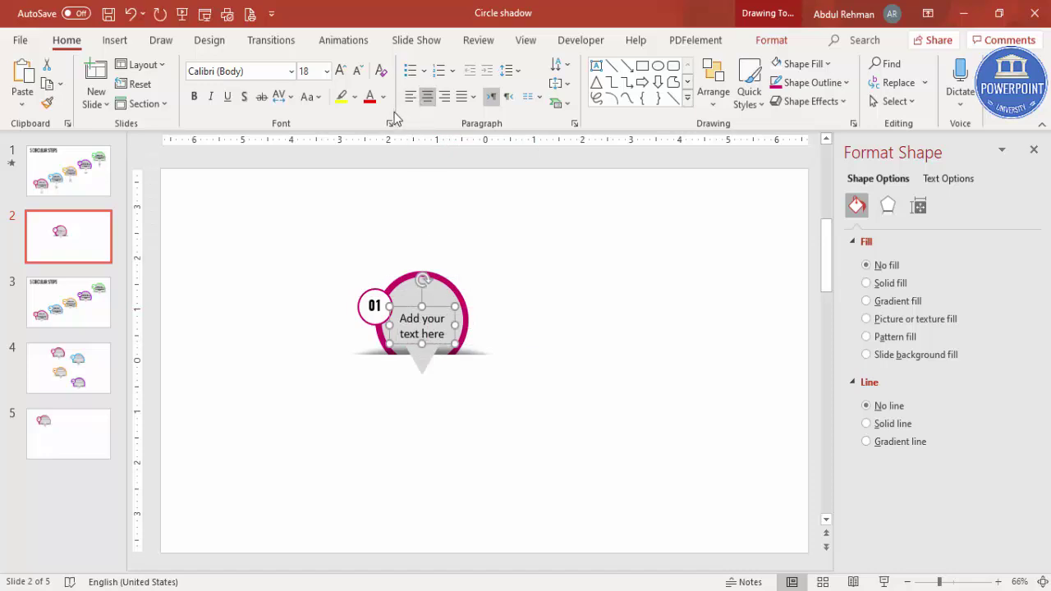
left_click_drag(438, 308, 436, 301)
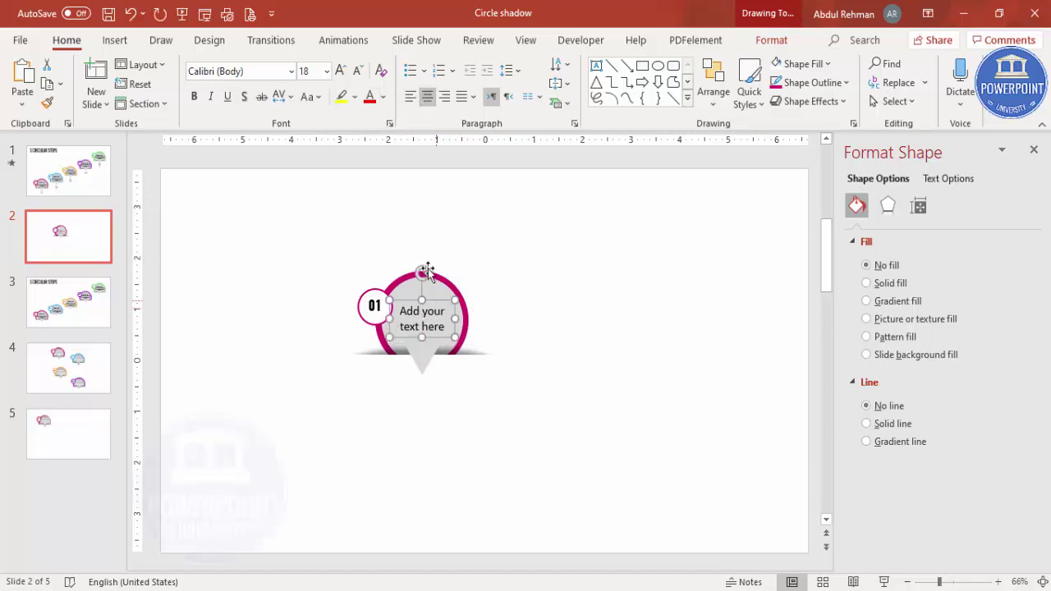
left_click(357, 71)
left_click(523, 369)
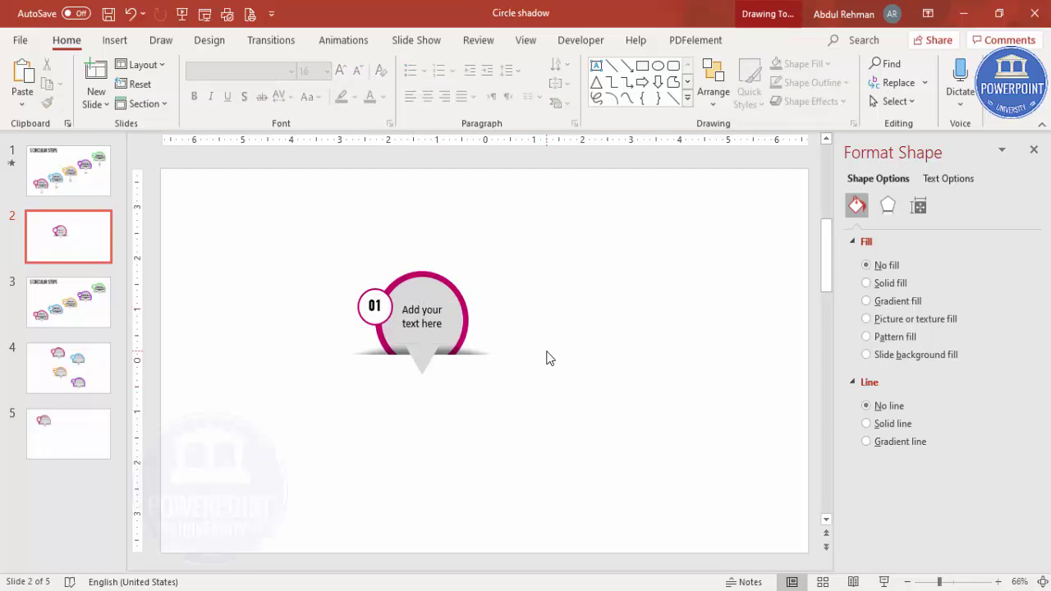
Insert the pie-chart icon and set its height to 0.5 inch.
left_click(115, 39)
left_click(282, 82)
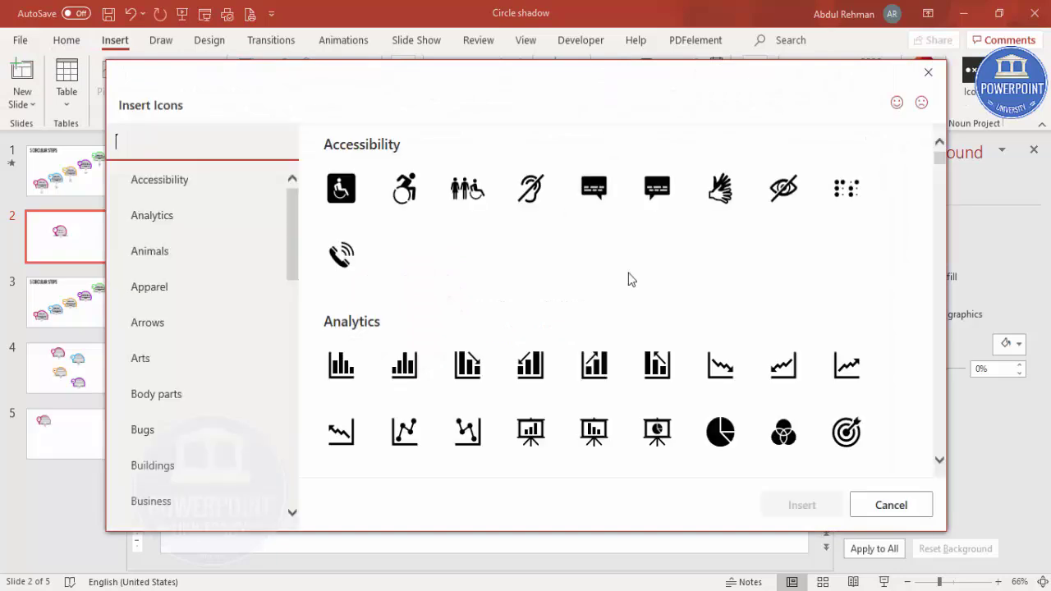
left_click(720, 438)
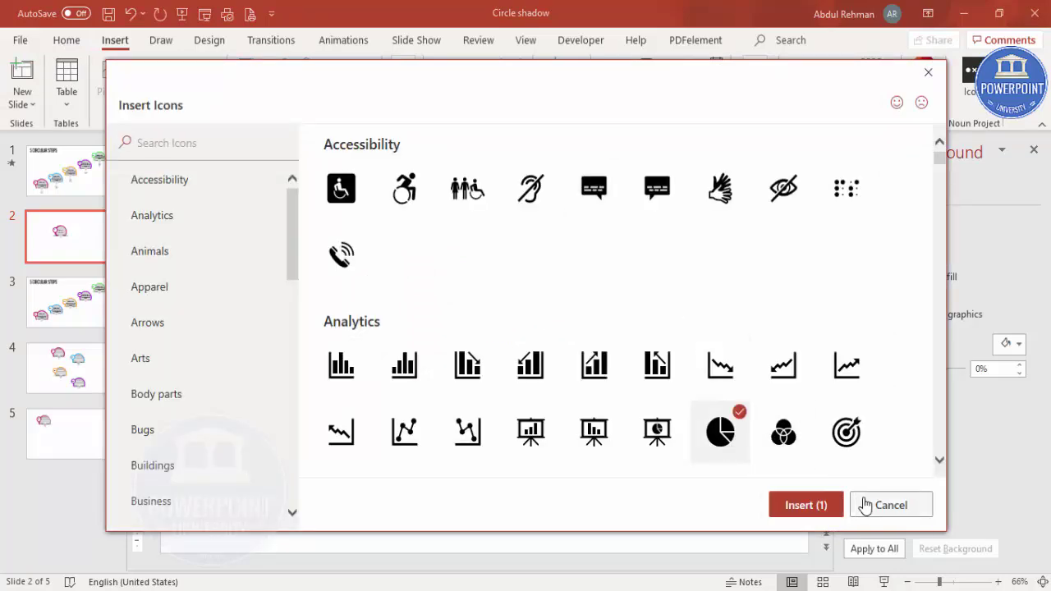
left_click(799, 504)
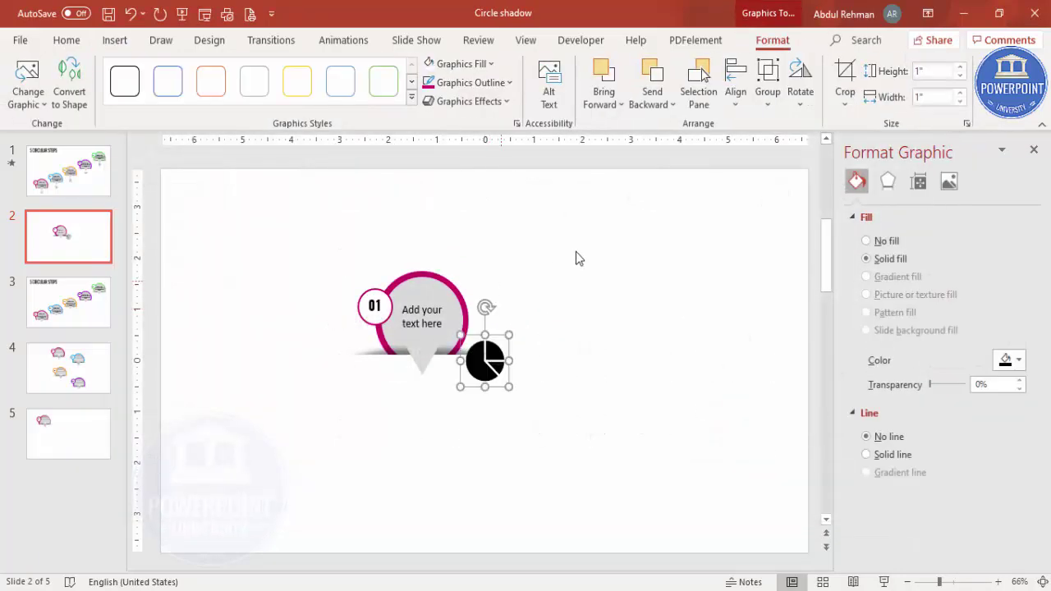
key("BackSpace")
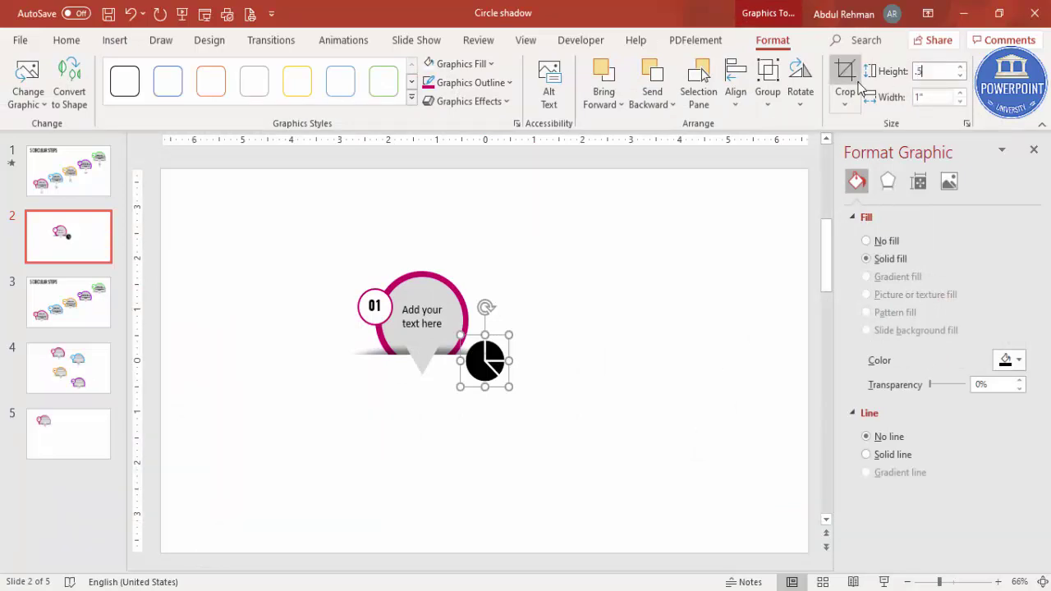
type(".5")
key("Return")
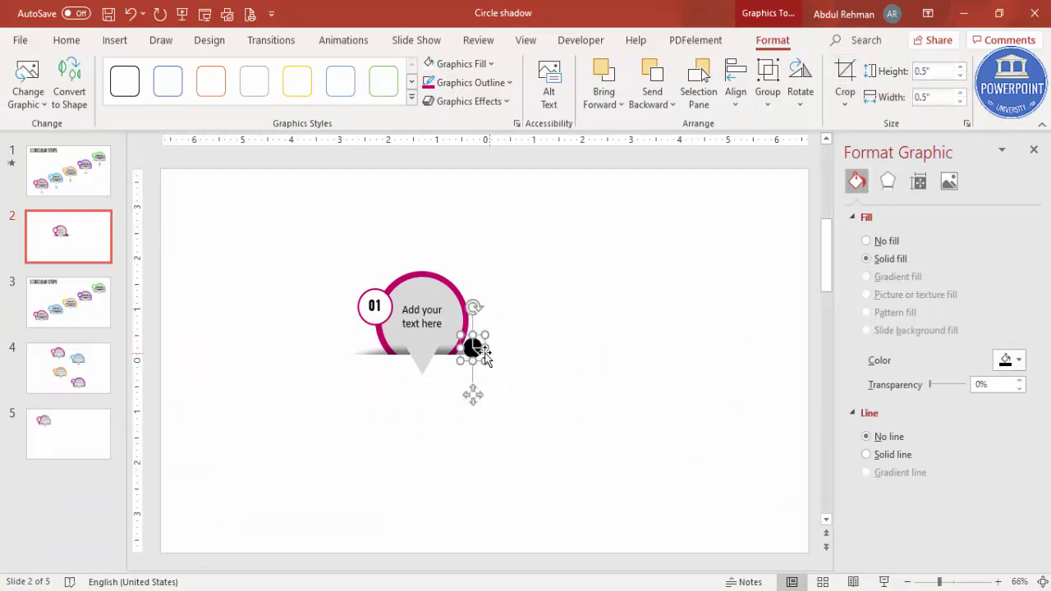
Centre the pie icon just below the pin's tip and colour it grey.
left_click_drag(485, 357, 433, 398)
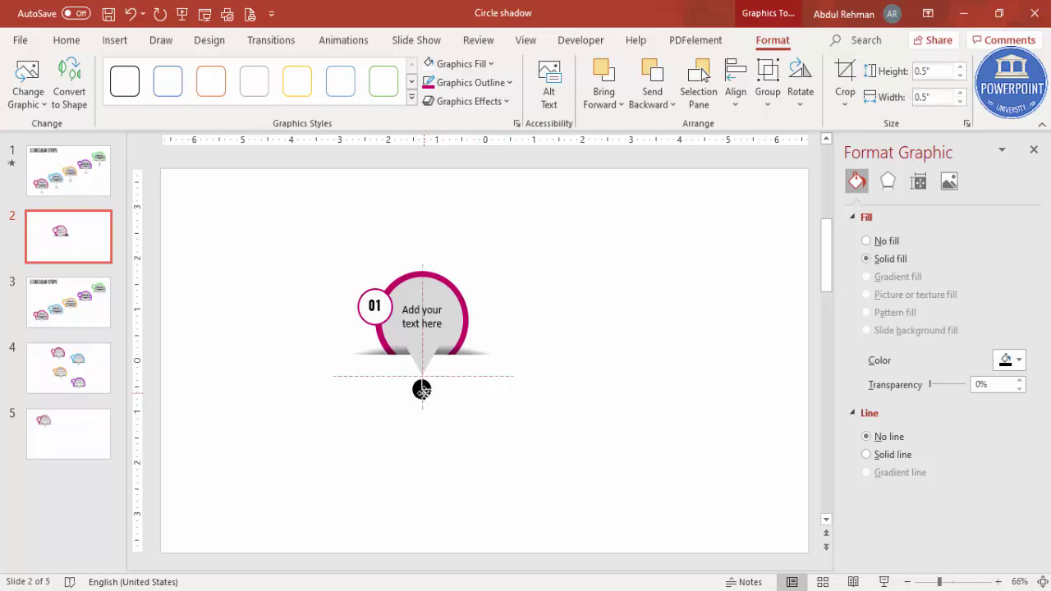
left_click(463, 64)
left_click(428, 177)
left_click(567, 289)
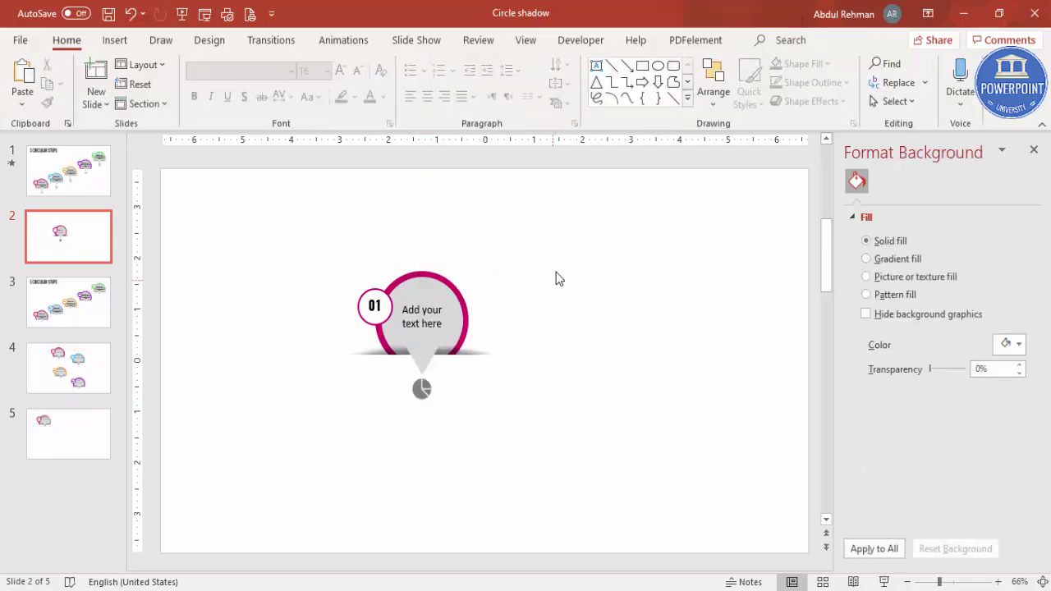
Group all parts of the 01 callout, move it to the lower left, and duplicate it with Ctrl+D.
left_click_drag(299, 231, 612, 469)
left_click(605, 376)
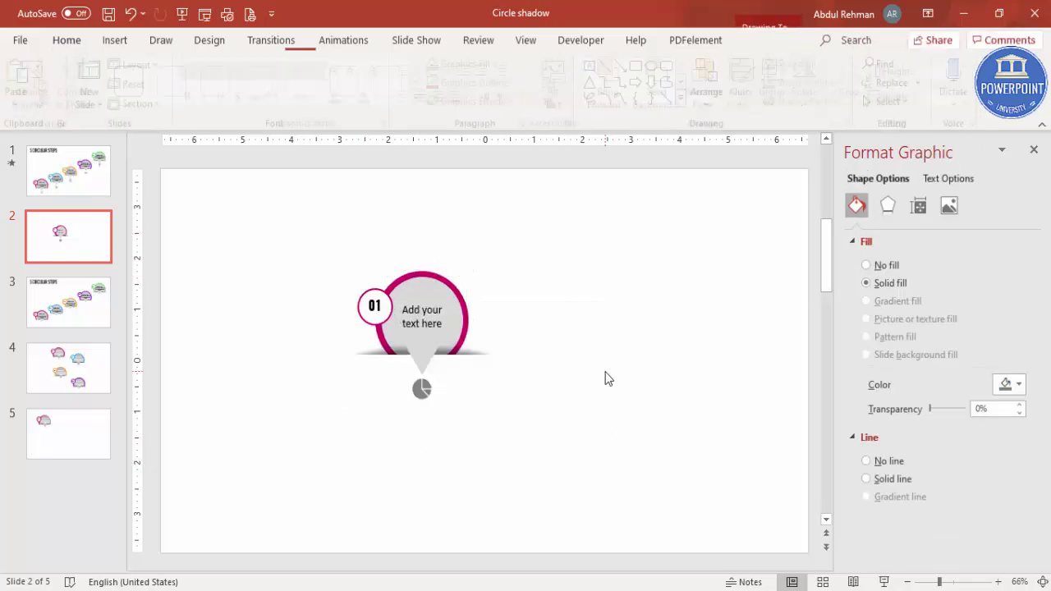
key("ctrl+a")
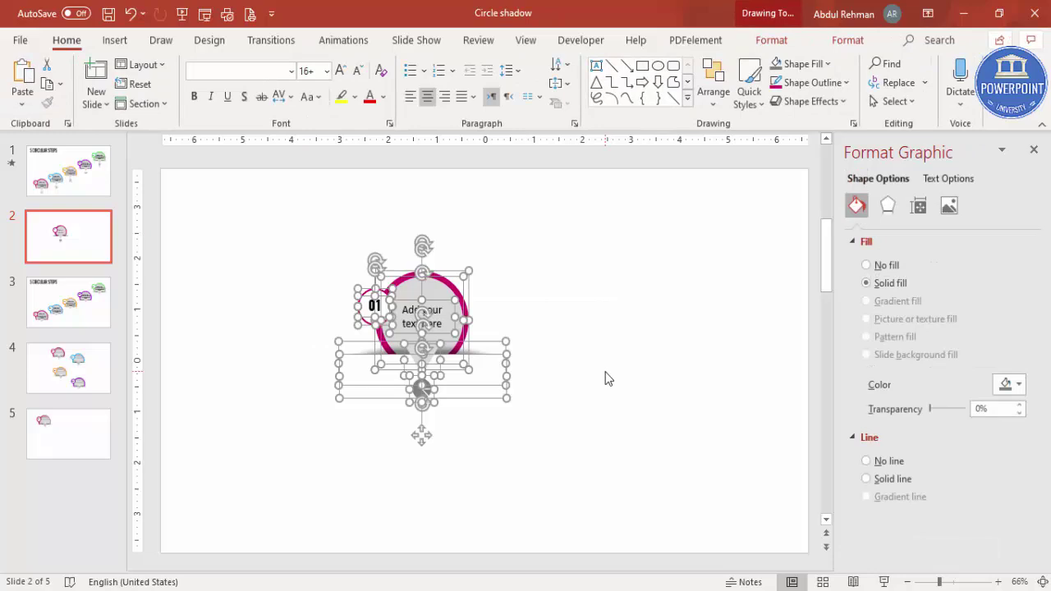
key("ctrl+g")
left_click_drag(445, 284, 622, 297)
key("ctrl+d")
key("ctrl+d")
key("ctrl+d")
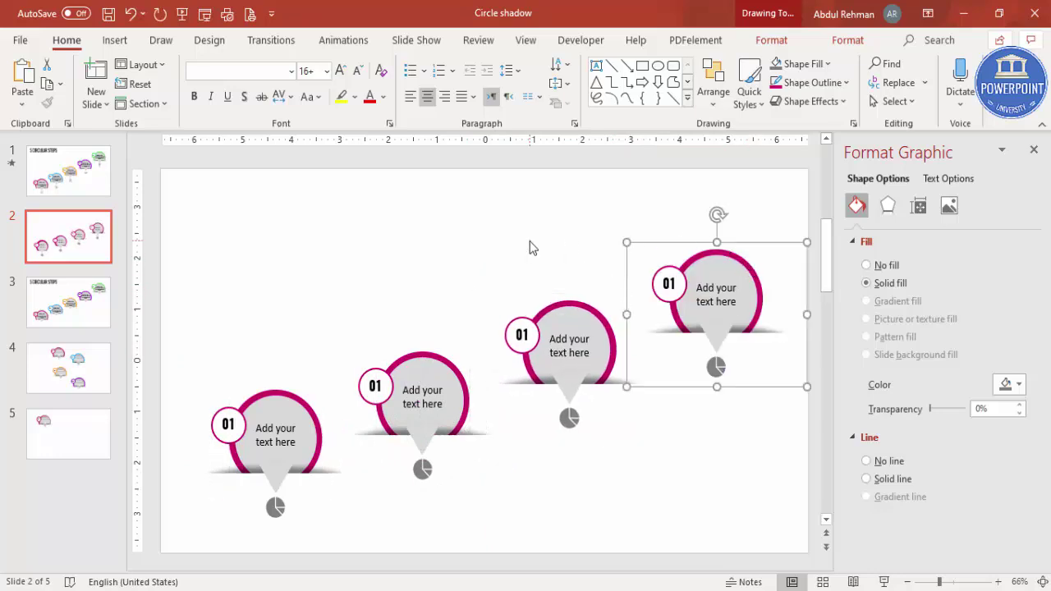
Renumber the copied badges to 02, 03 and 04.
left_click(529, 248)
left_click(376, 390)
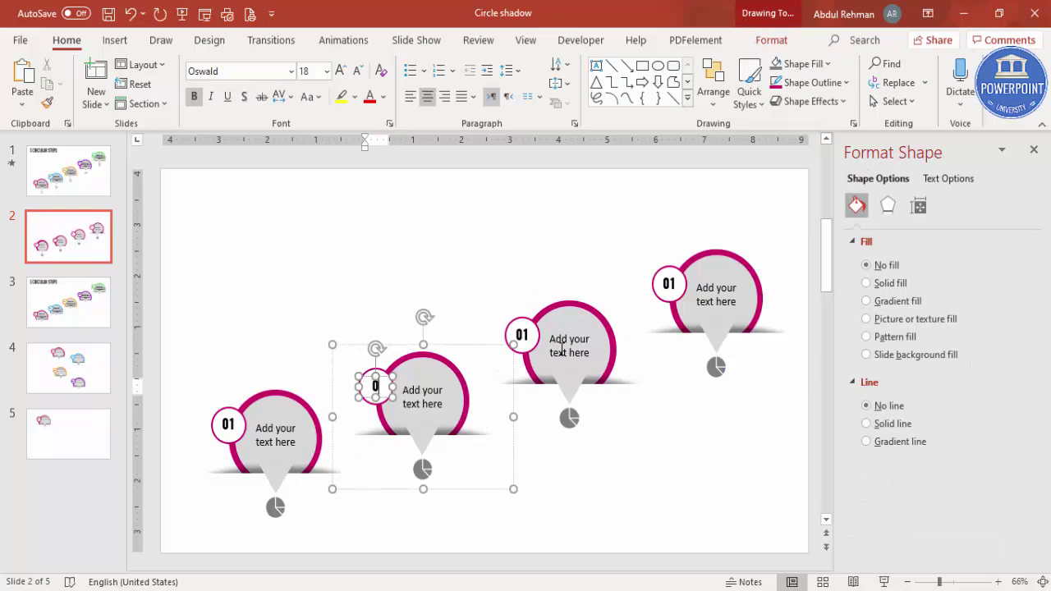
type("2")
left_click(524, 333)
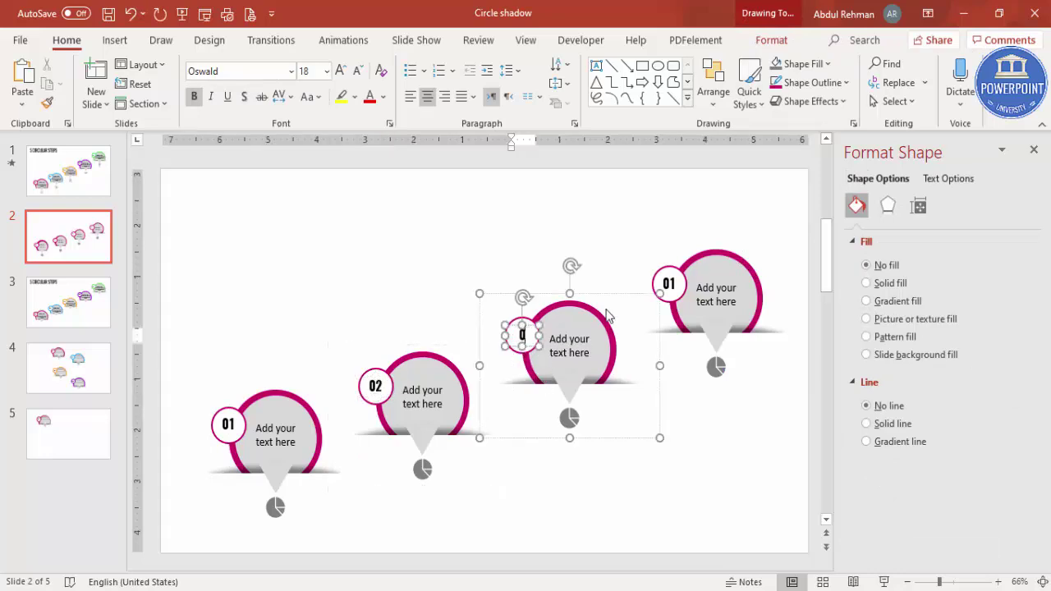
type("3")
left_click(673, 282)
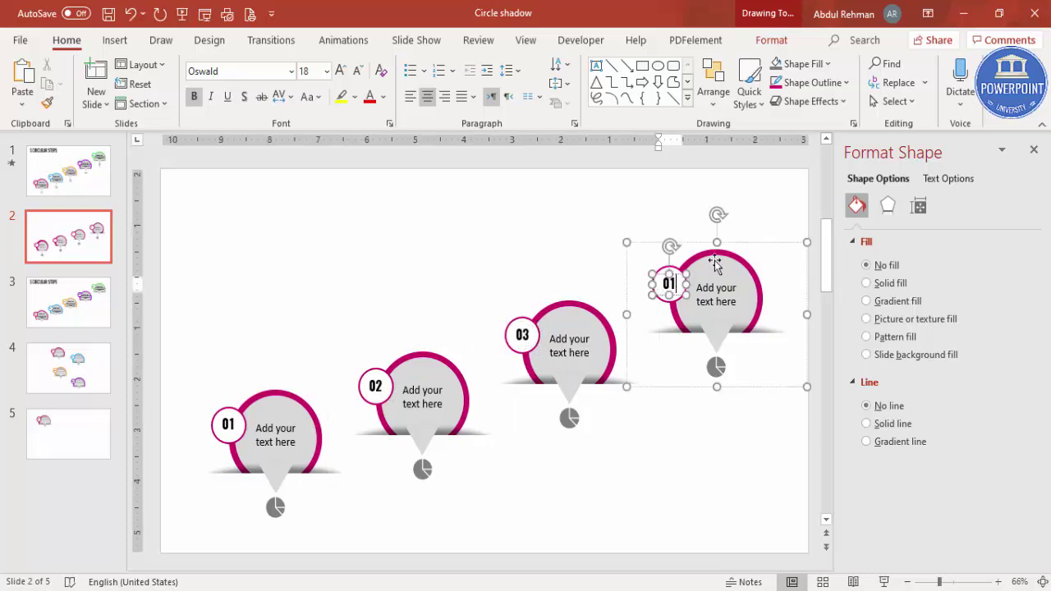
left_click(477, 246)
Select callout 02's ring and open the fill's full colour picker.
left_click(422, 354)
left_click(422, 354)
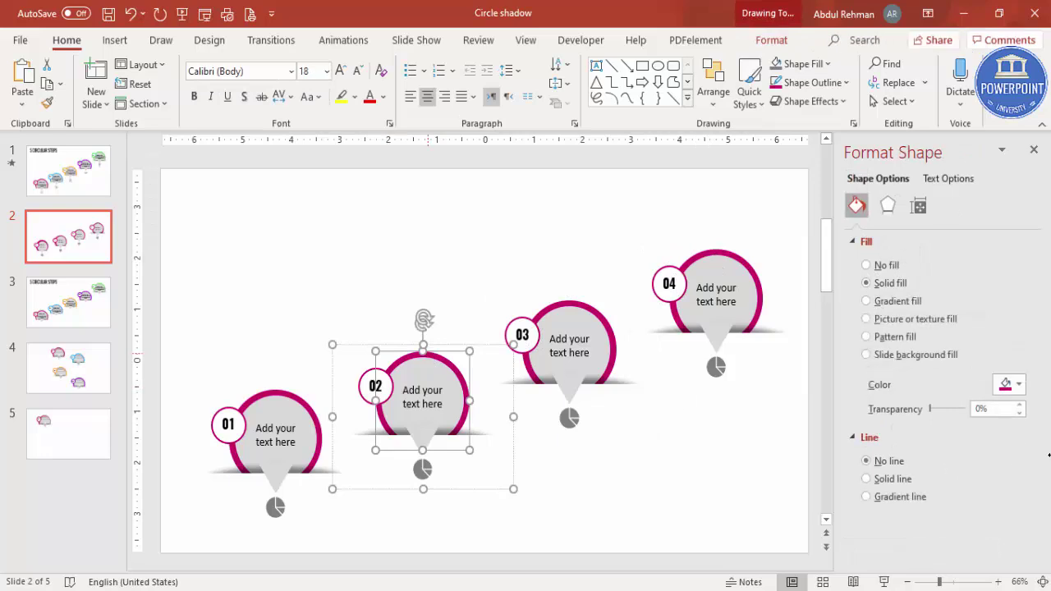
left_click(1009, 385)
left_click(944, 346)
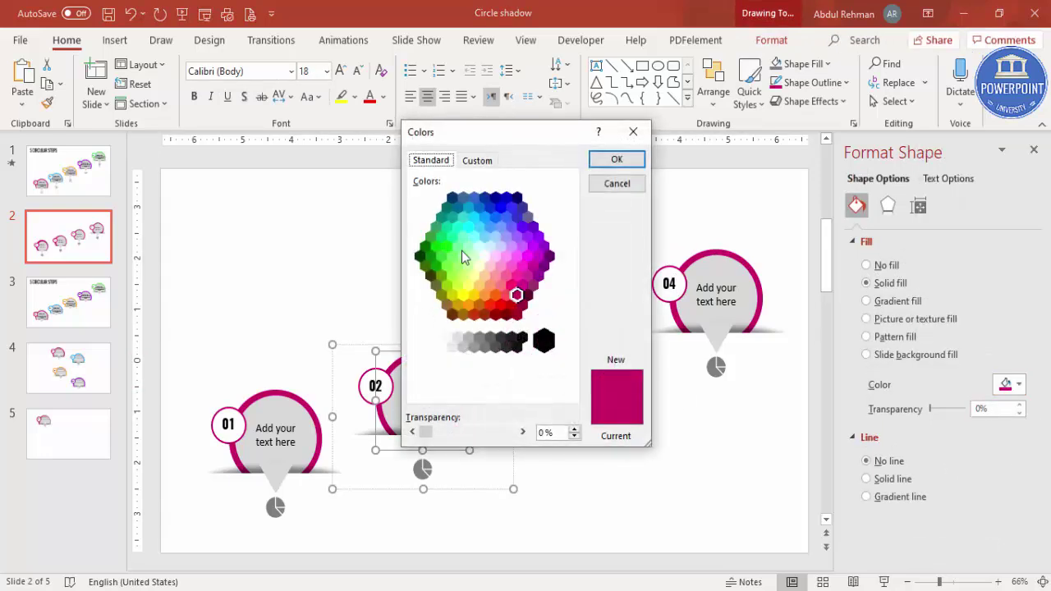
Colour callout 02's ring green and callout 03's ring orange.
left_click(441, 257)
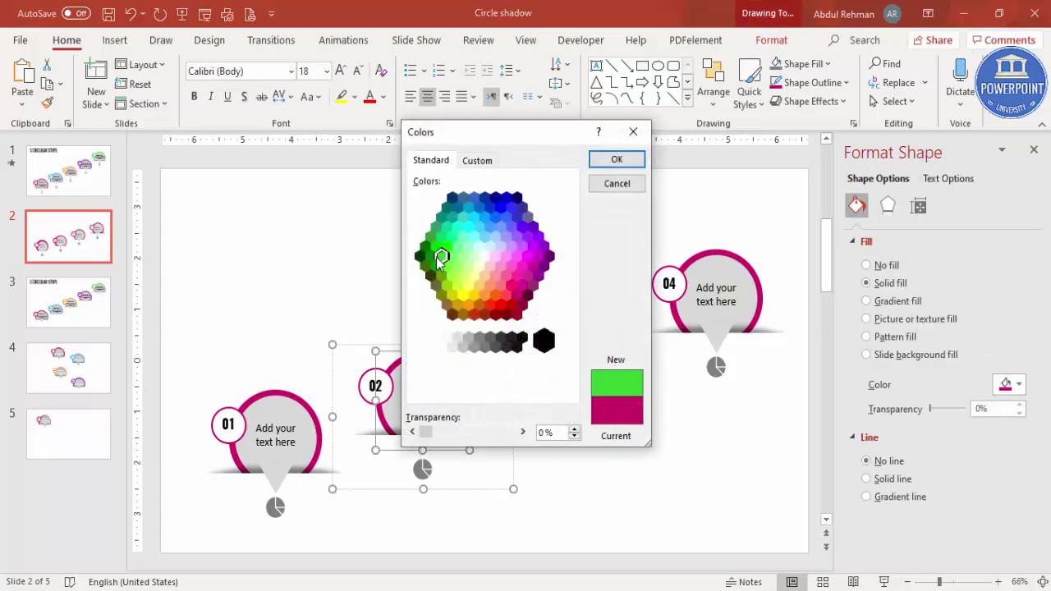
left_click(616, 160)
left_click(591, 317)
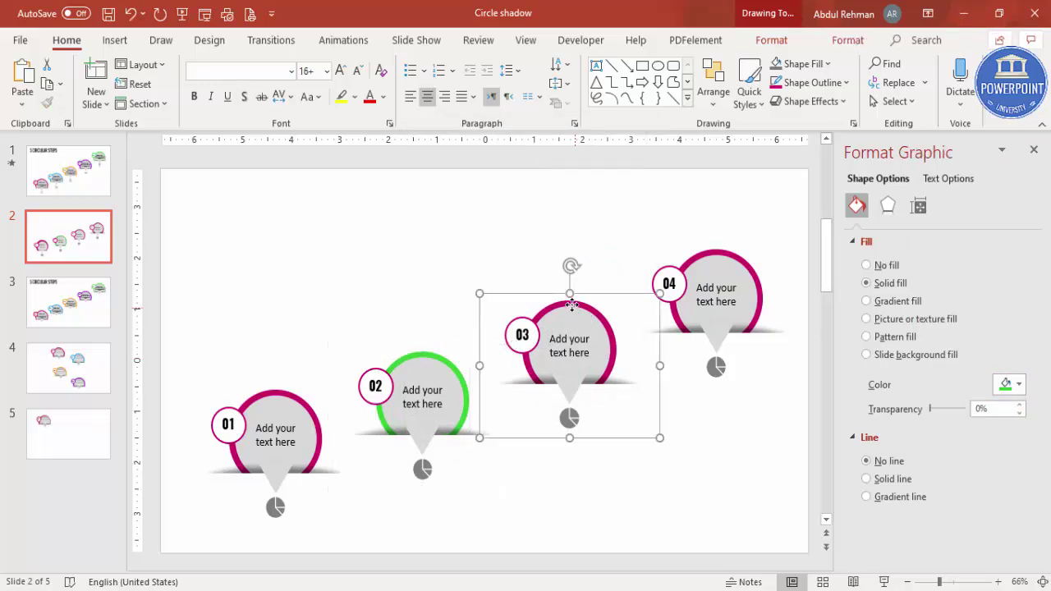
left_click(591, 317)
left_click(1008, 385)
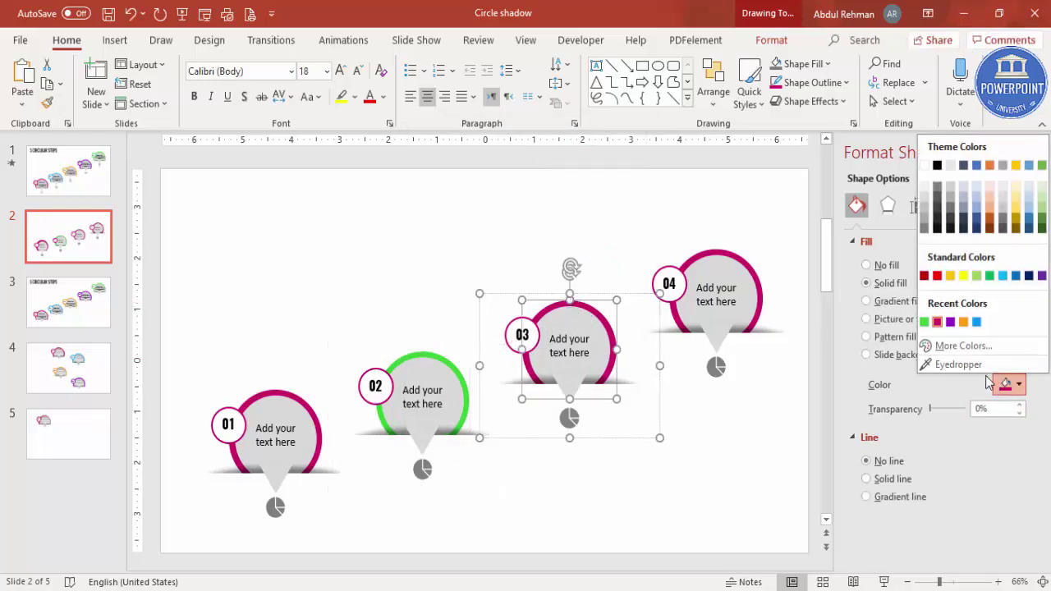
left_click(952, 347)
left_click(470, 306)
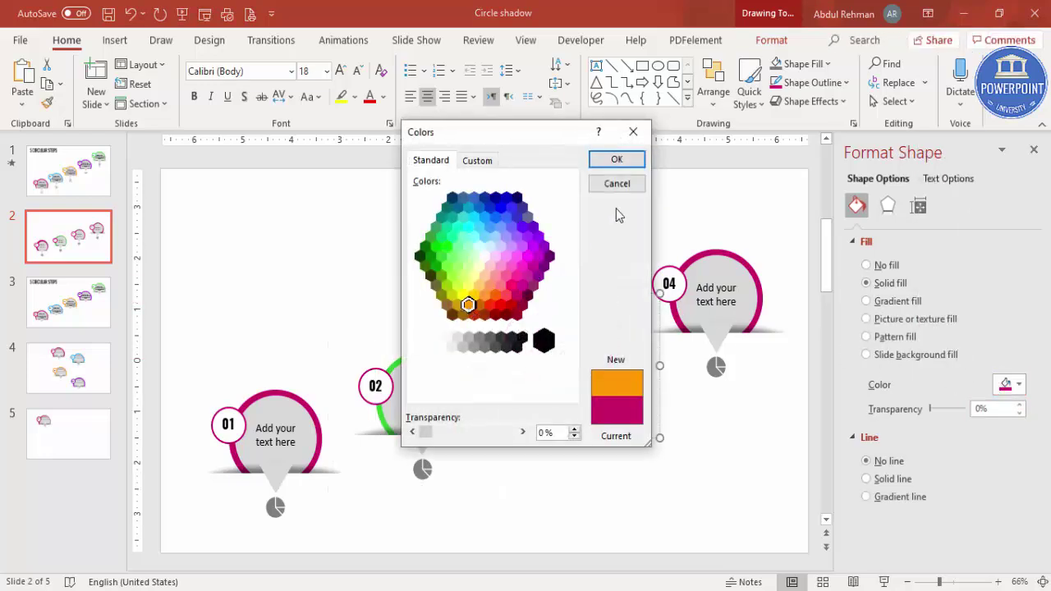
left_click(616, 159)
Colour callout 04's ring teal.
left_click(711, 257)
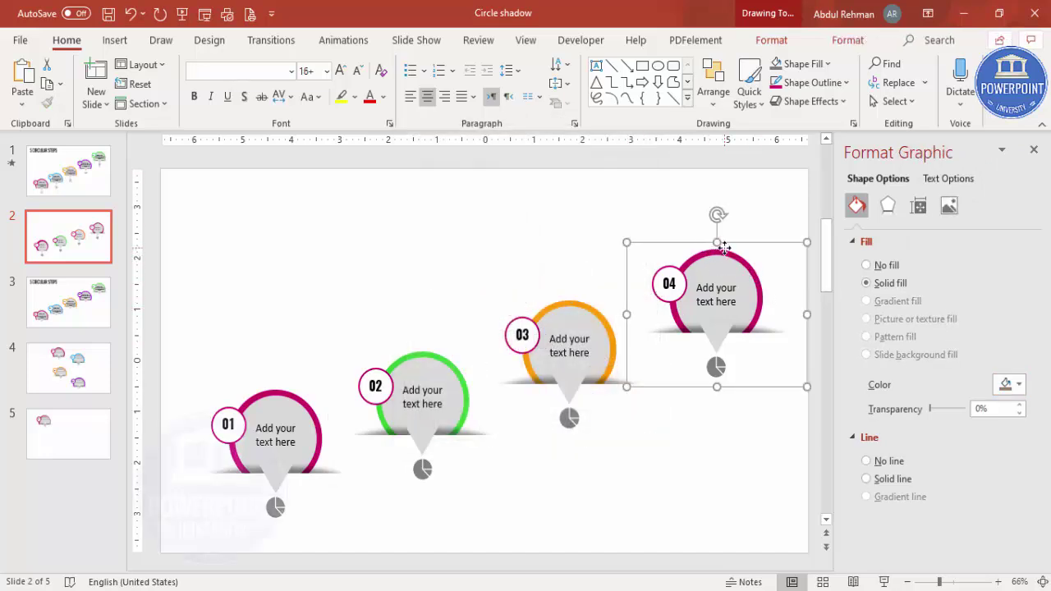
left_click(712, 255)
left_click(1003, 387)
left_click(944, 347)
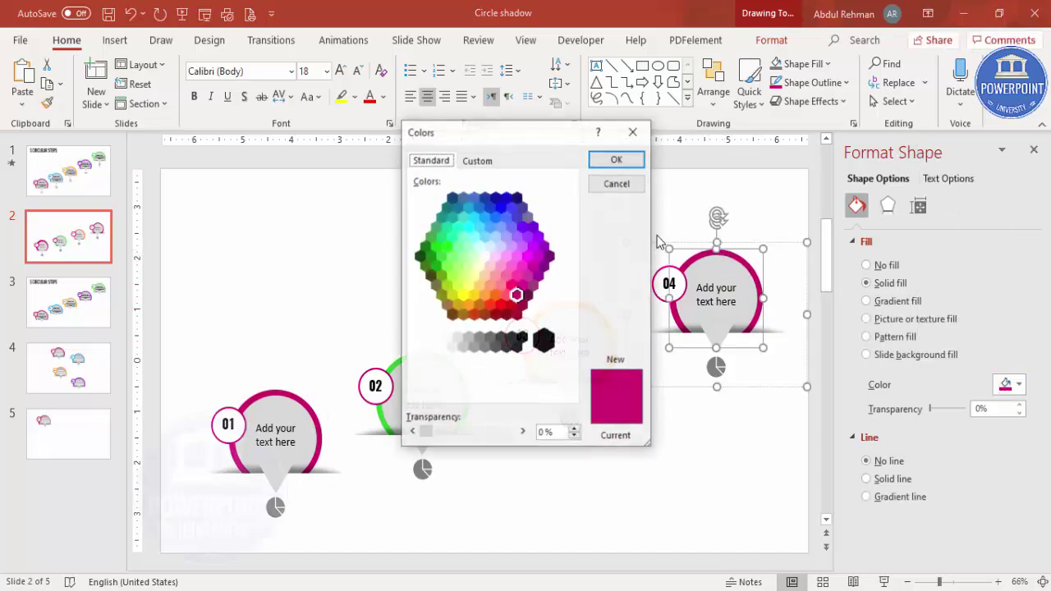
left_click(452, 208)
left_click(617, 159)
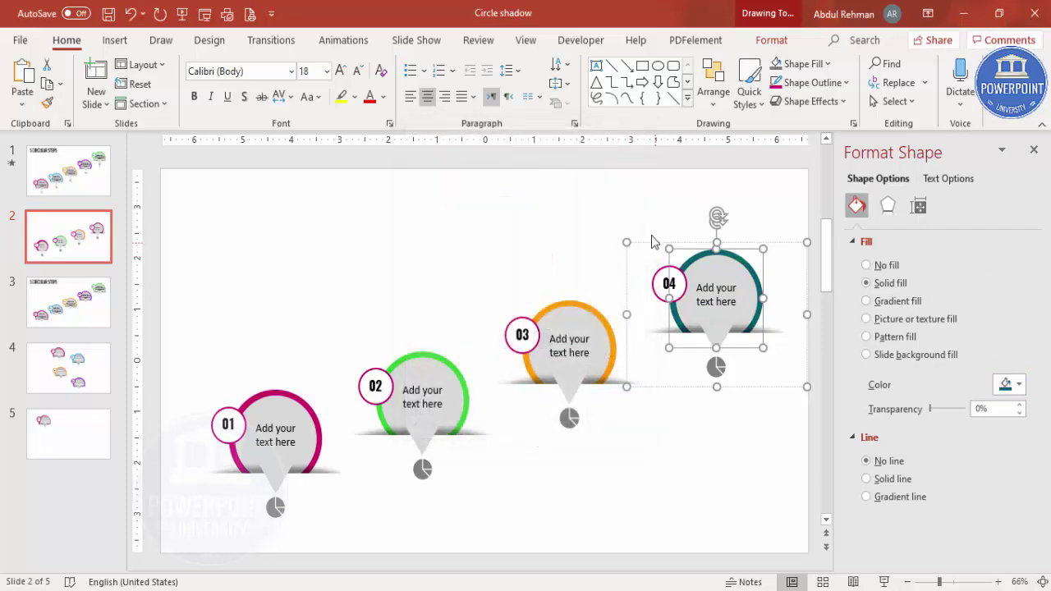
left_click(553, 275)
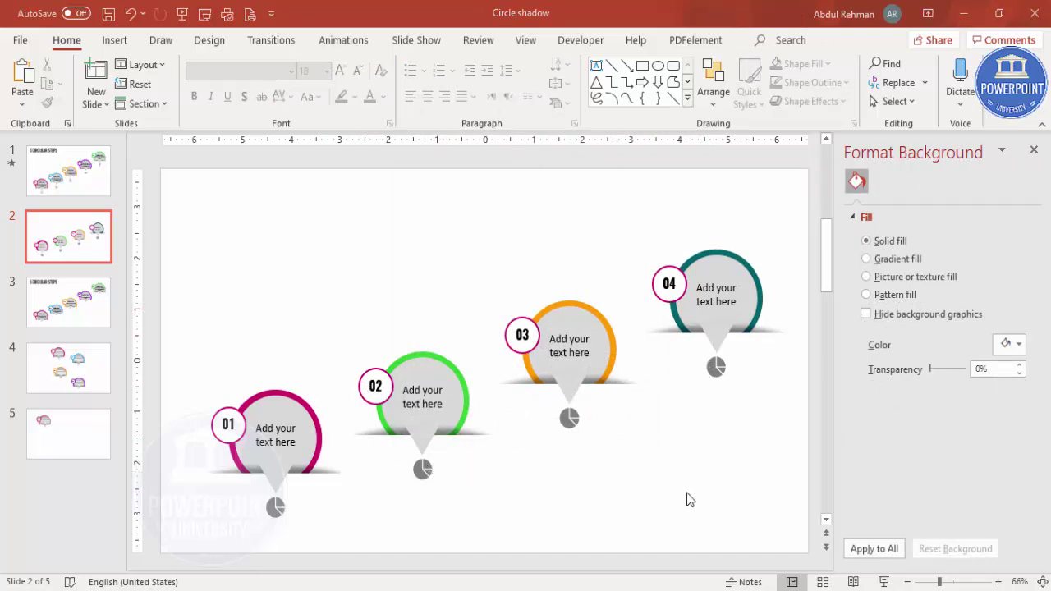
Open the Animation Pane and ungroup callout 01 into its parts.
left_click(1034, 151)
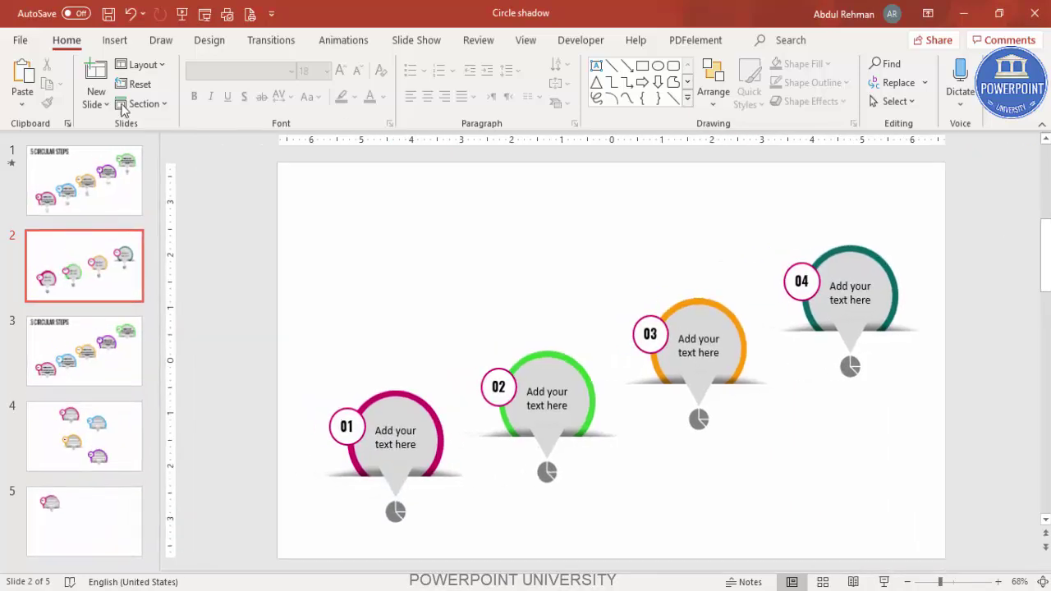
left_click(342, 40)
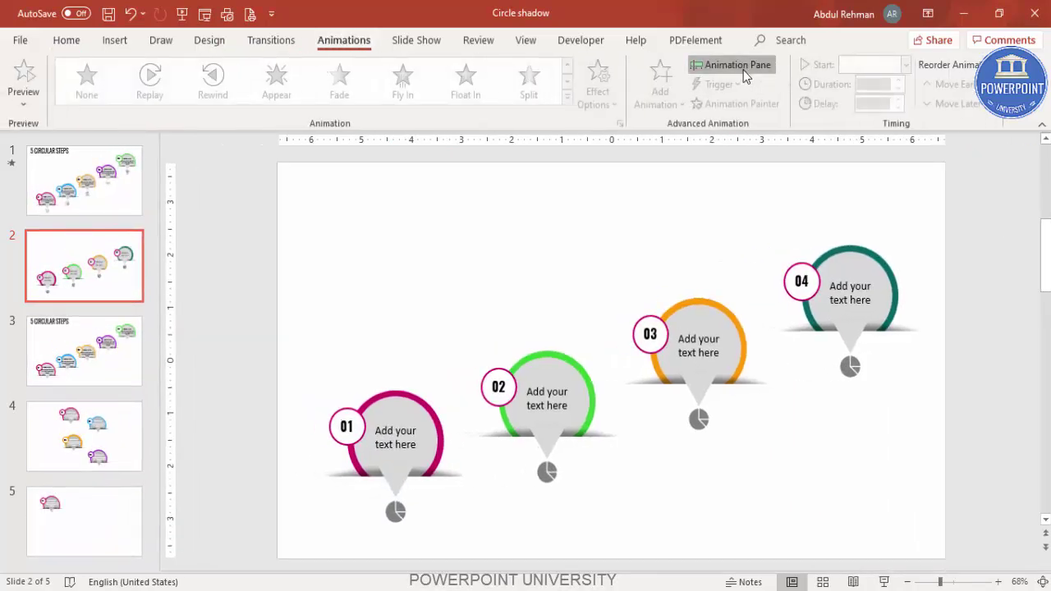
left_click(739, 65)
left_click(273, 397)
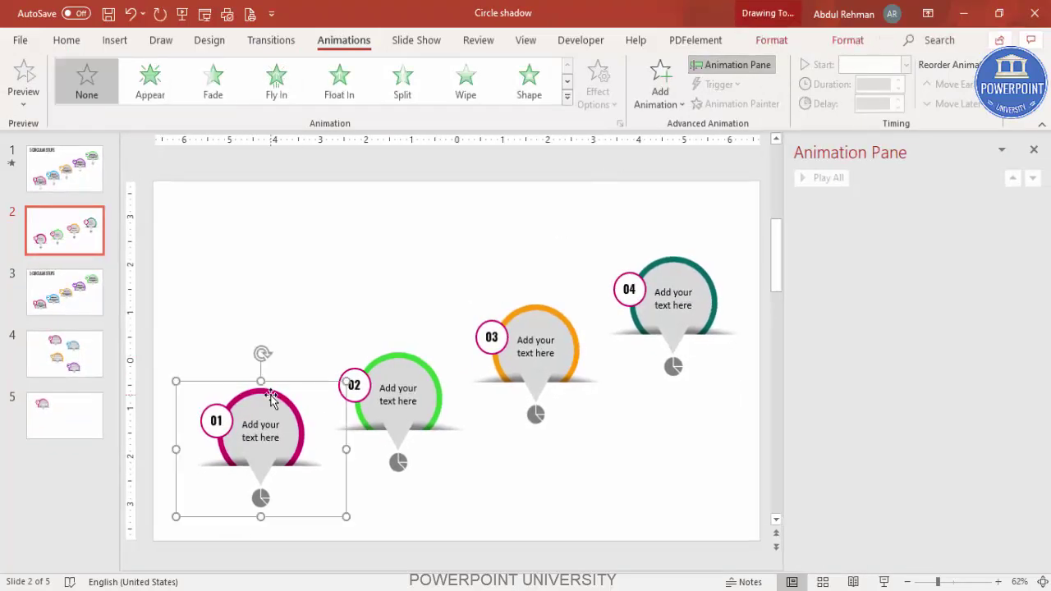
right_click(271, 396)
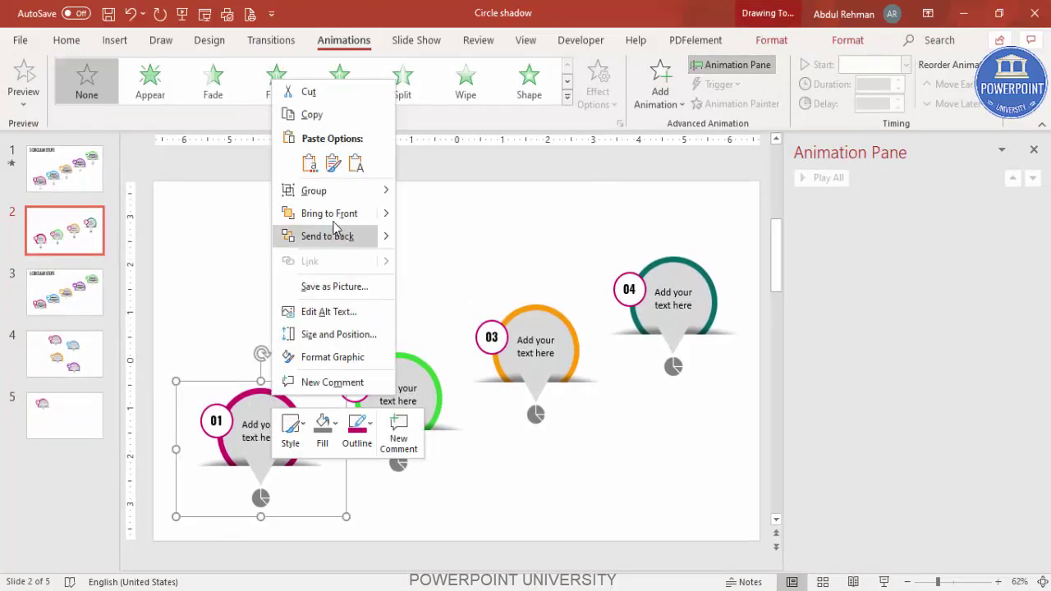
mouse_move(347, 193)
left_click(432, 244)
left_click(394, 488)
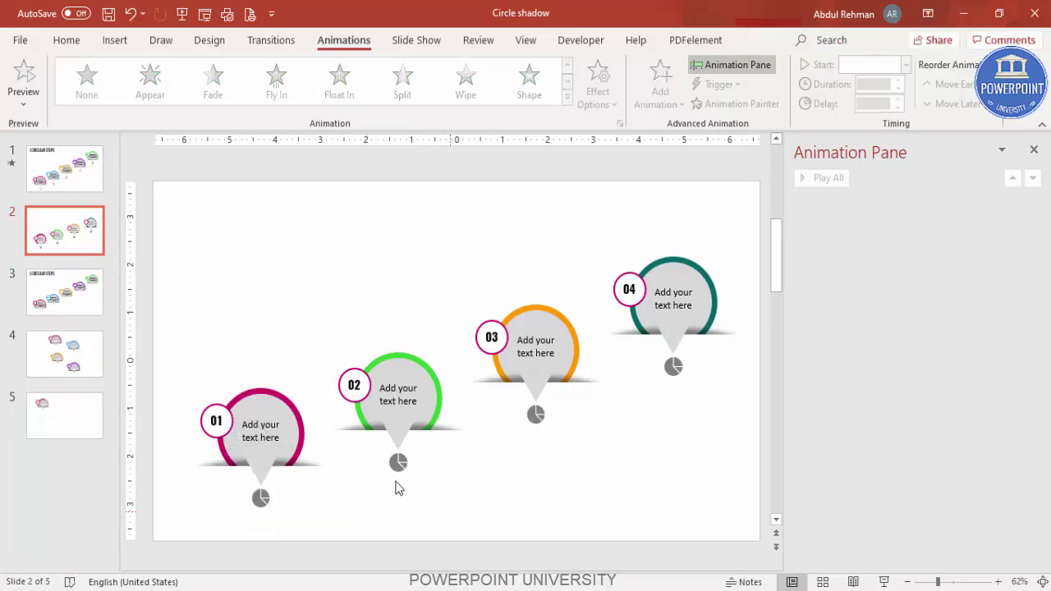
Group callout 01's ring, tail and text box together.
left_click(263, 397)
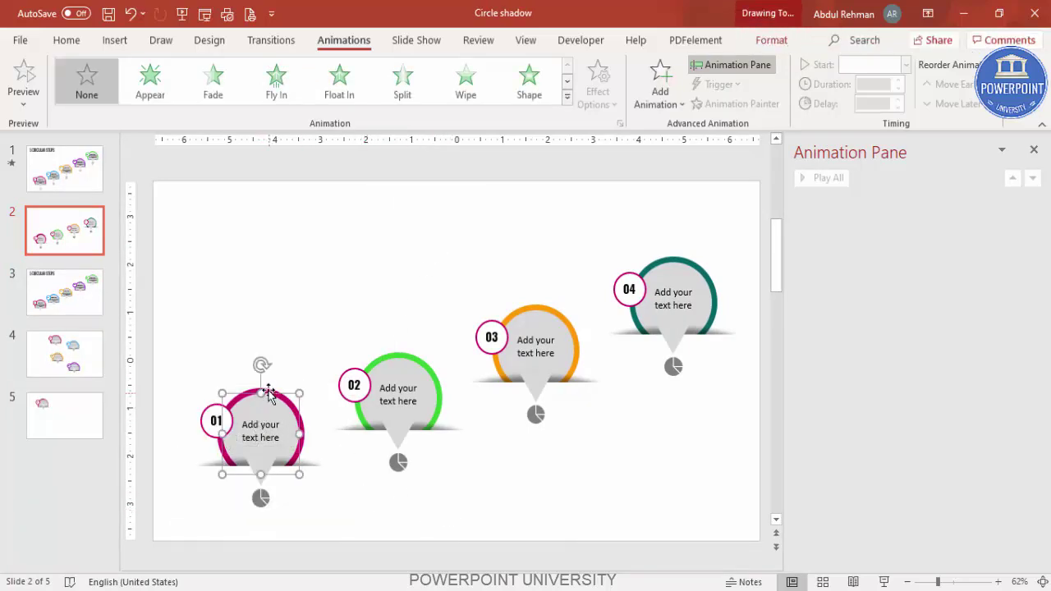
left_click(268, 391)
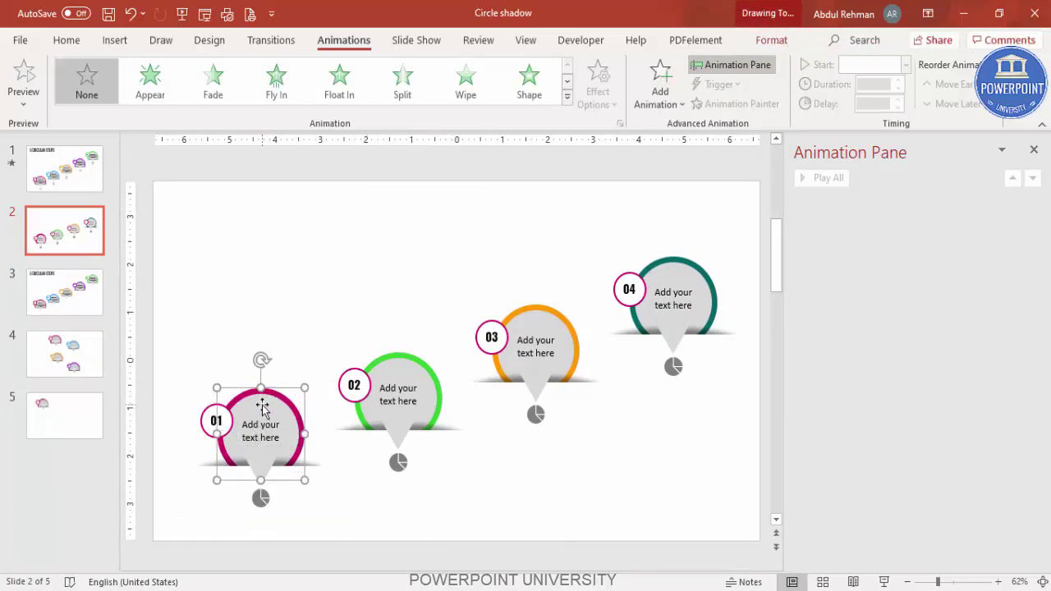
left_click(261, 408, "shift")
left_click(265, 427, "shift")
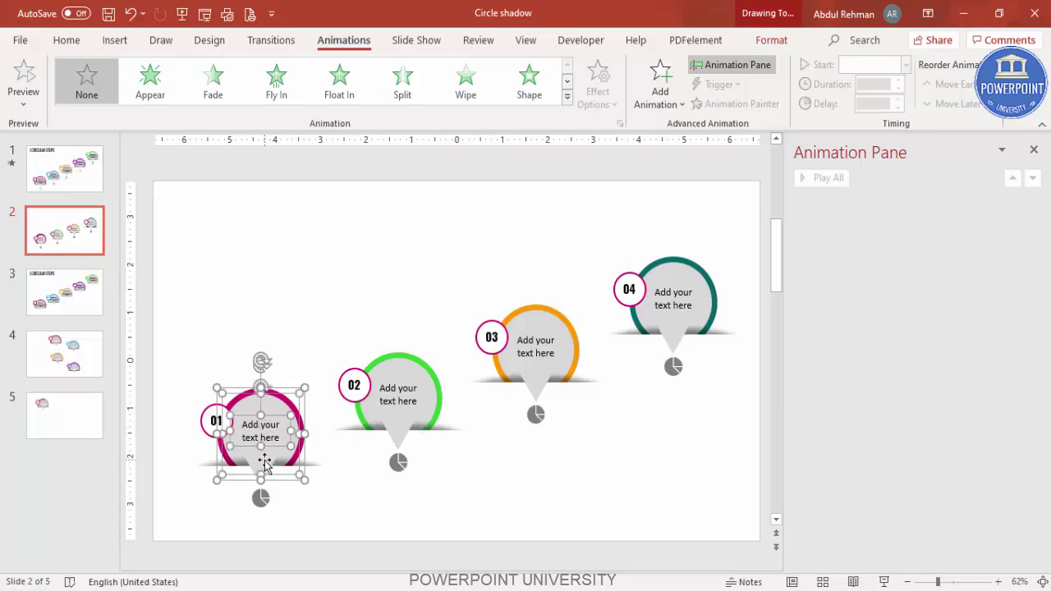
key("ctrl+g")
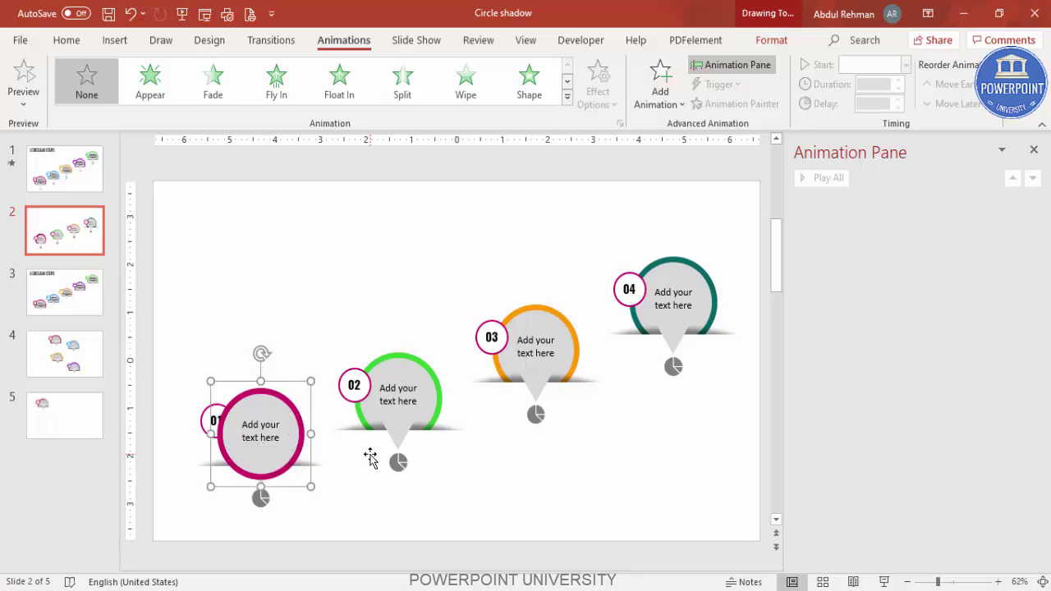
Send the callout 01 group to the back behind the 01 badge.
left_click(769, 40)
left_click(790, 83)
left_click(836, 84)
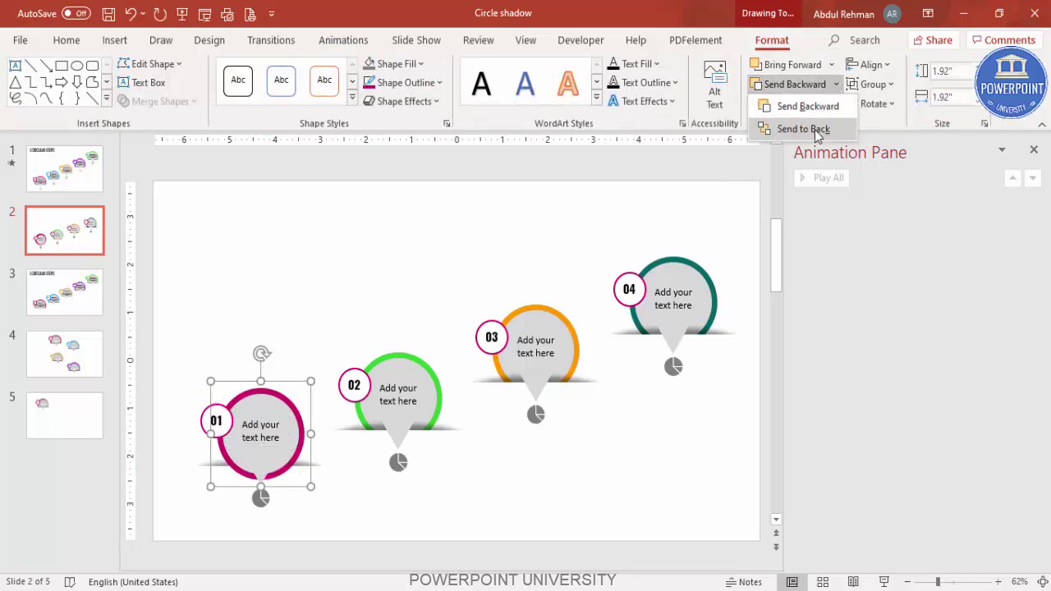
left_click(814, 130)
left_click(336, 277)
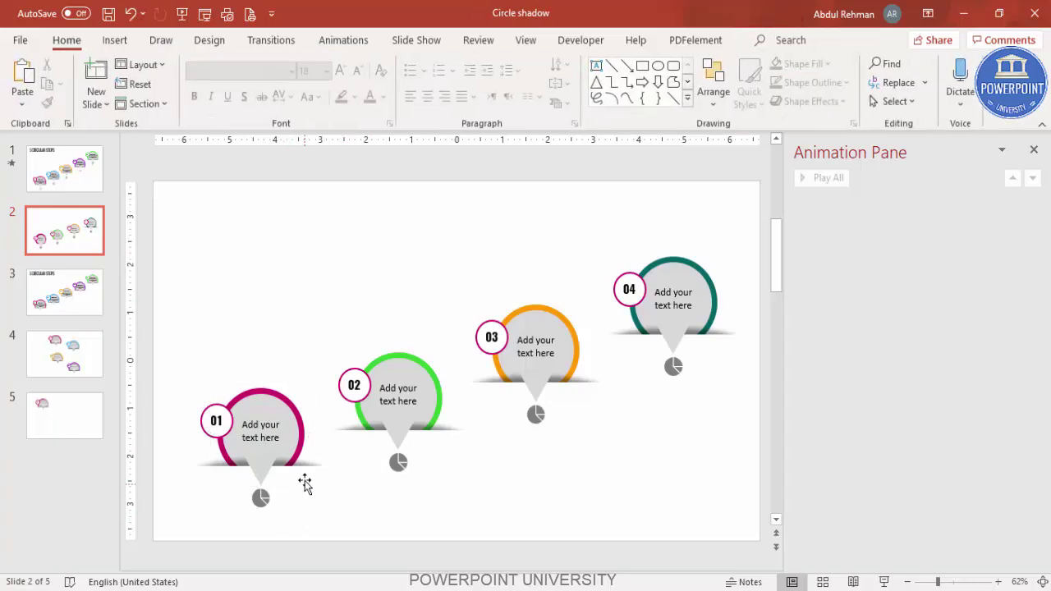
left_click(262, 394)
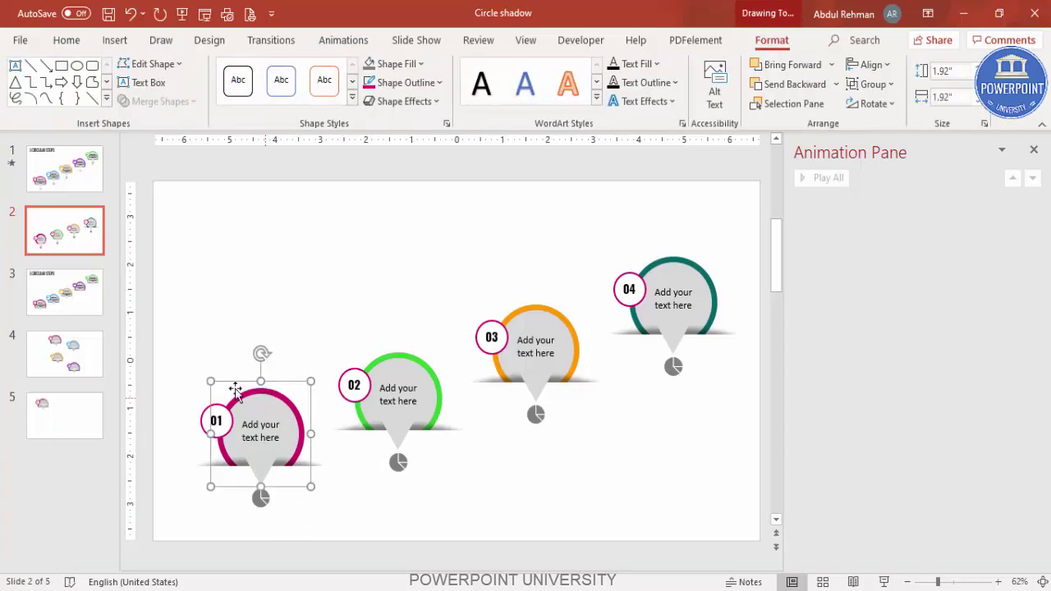
left_click(343, 41)
Give the callout 01 group a Peek In entrance animation.
left_click(670, 104)
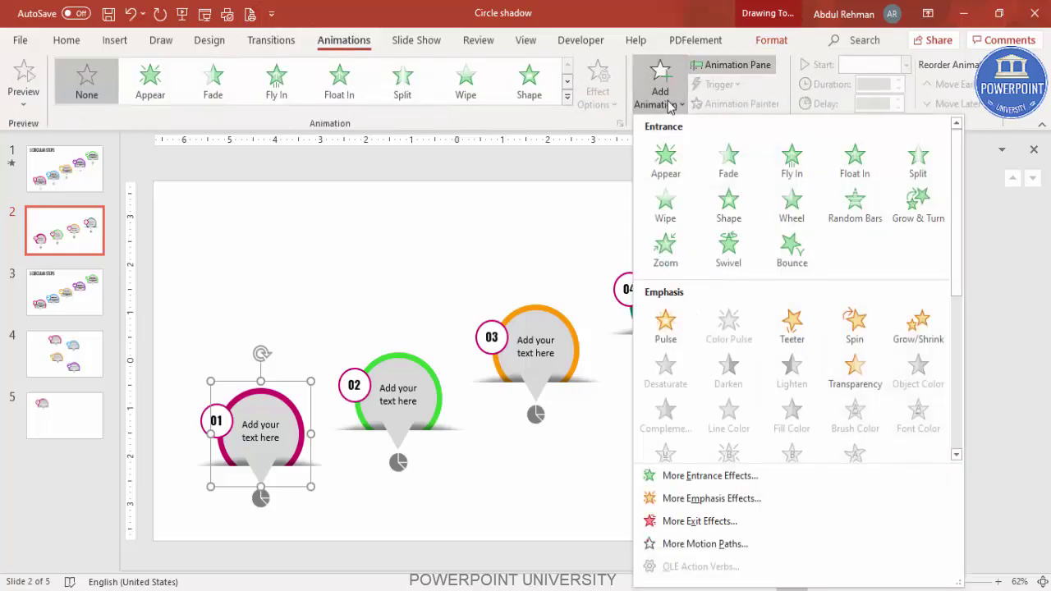
left_click(702, 476)
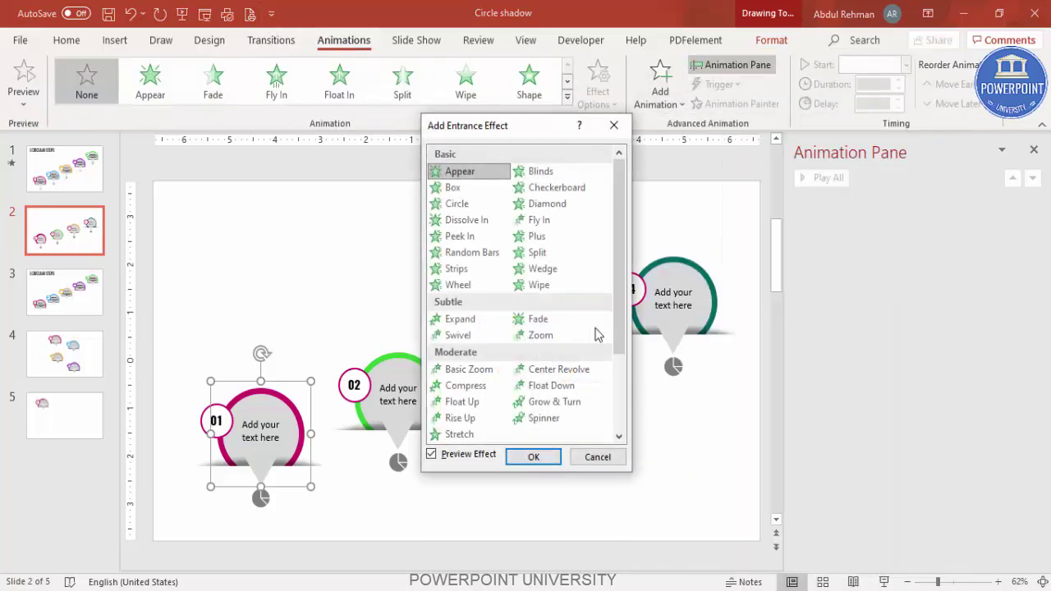
left_click(464, 236)
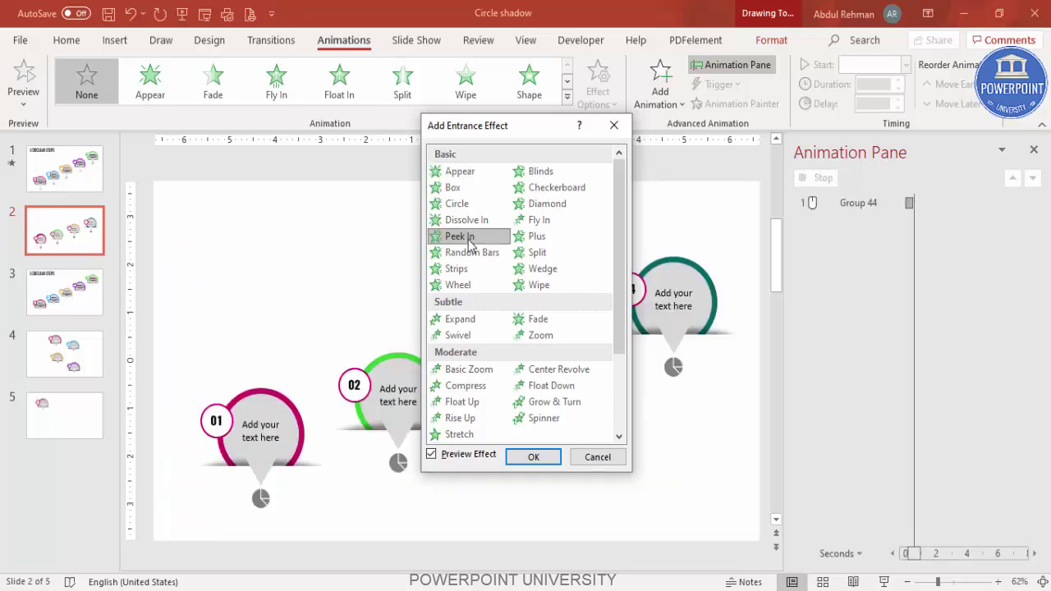
left_click(534, 457)
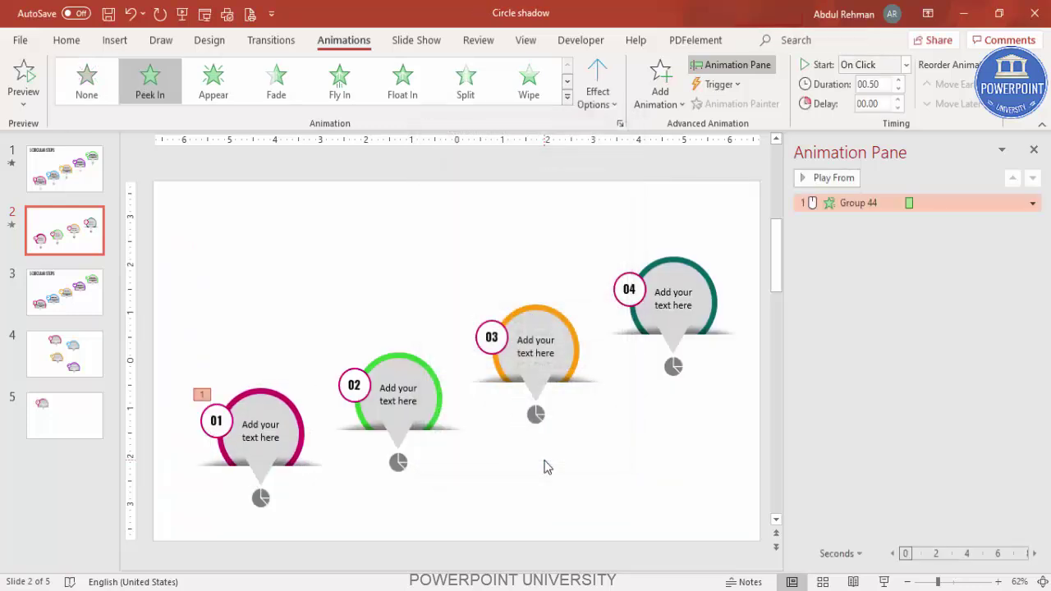
left_click(256, 461)
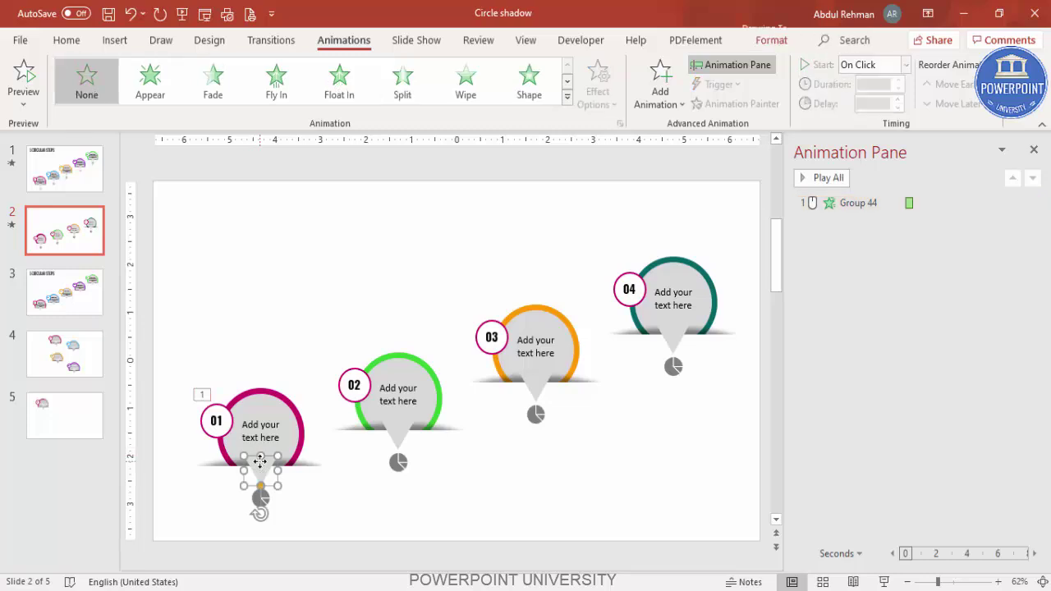
Give the tail triangle a Wipe entrance from the top, starting After Previous, and preview the animations.
left_click(468, 95)
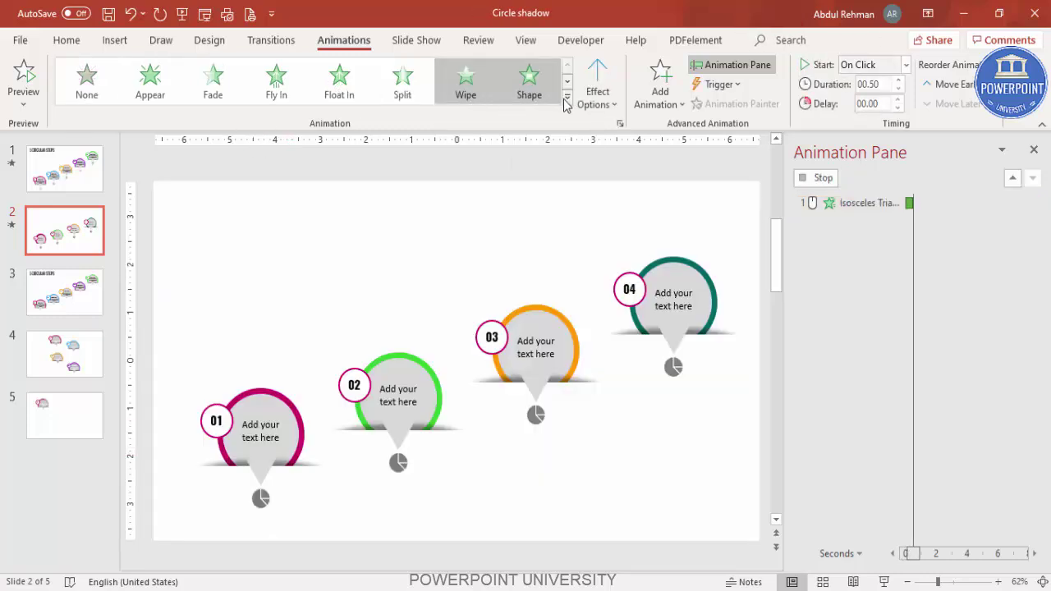
left_click(598, 103)
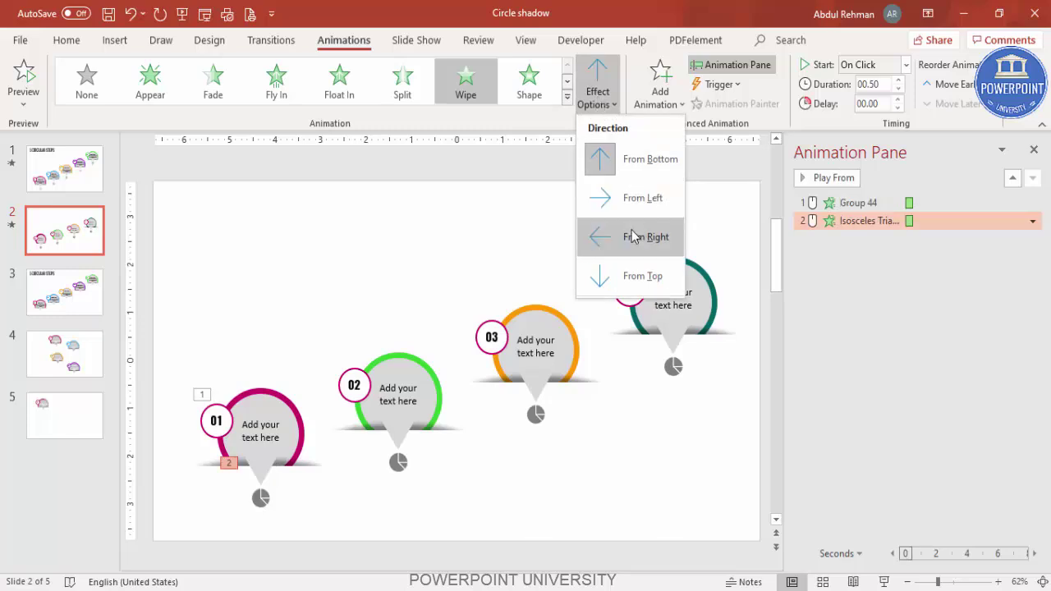
left_click(657, 275)
left_click(906, 65)
left_click(877, 123)
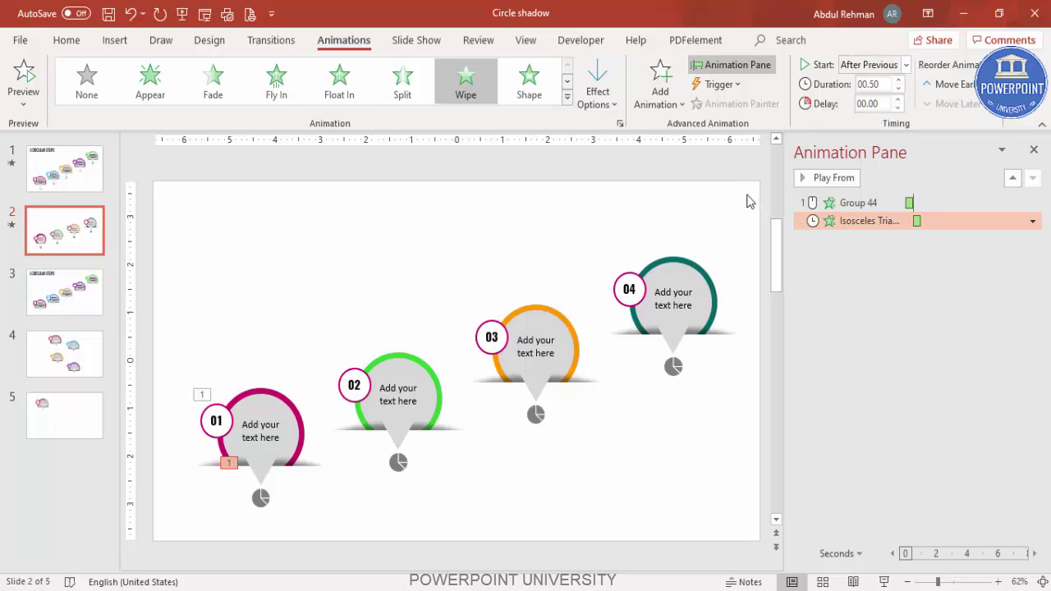
left_click(818, 180)
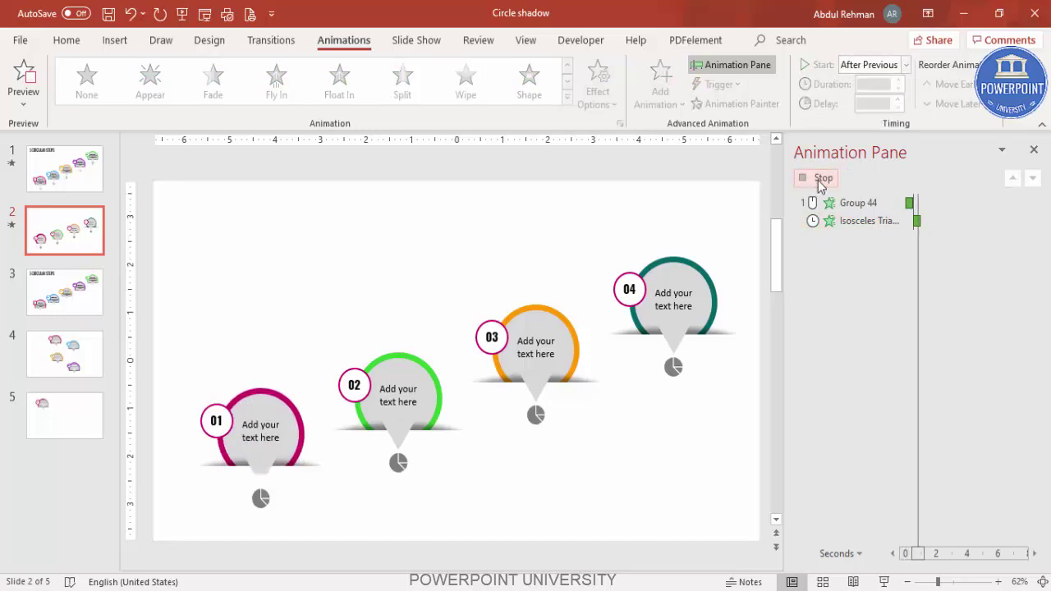
left_click_drag(183, 394, 246, 443)
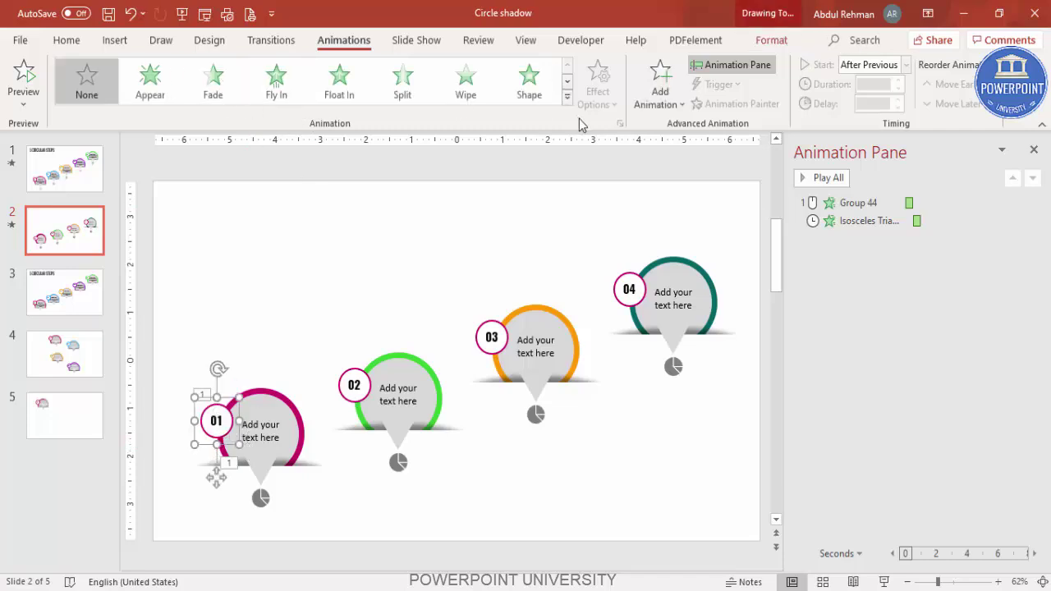
Add a Basic Zoom entrance to the 01 badge, starting After Previous.
left_click(657, 97)
left_click(665, 473)
left_click(452, 369)
left_click(533, 457)
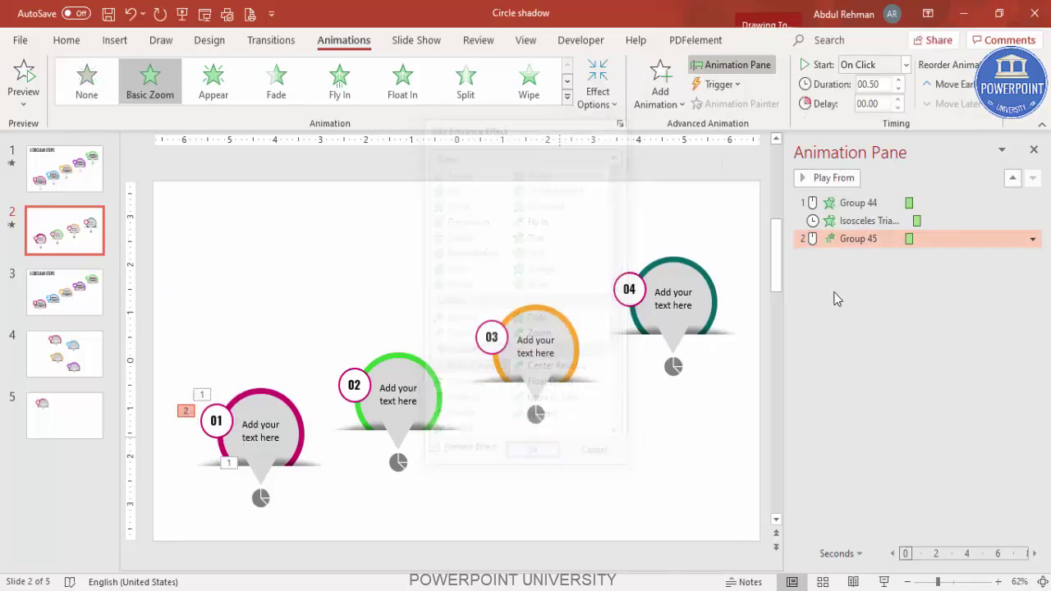
left_click(905, 64)
left_click(881, 128)
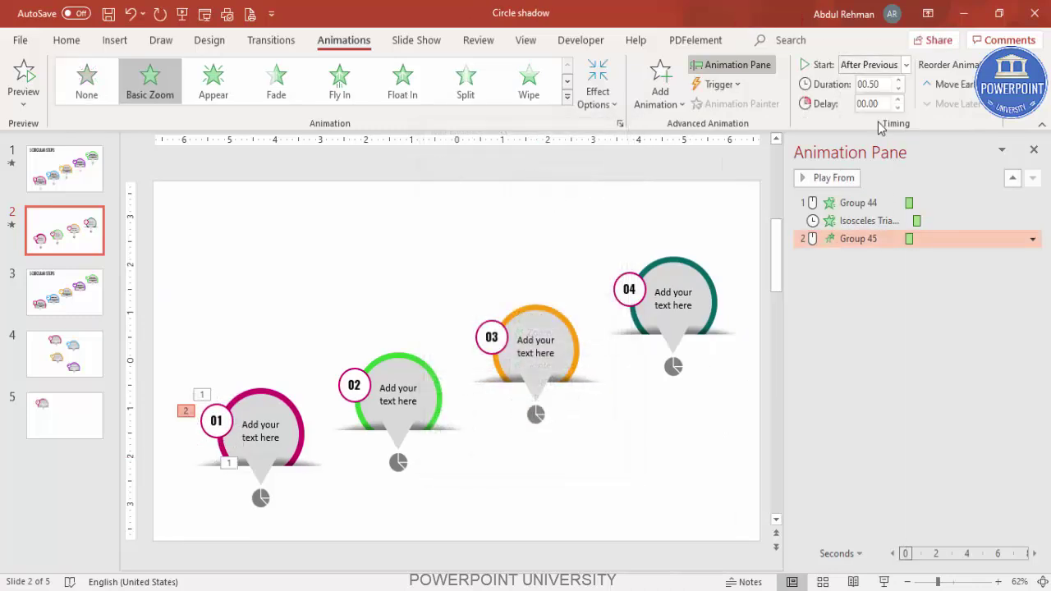
left_click(260, 498)
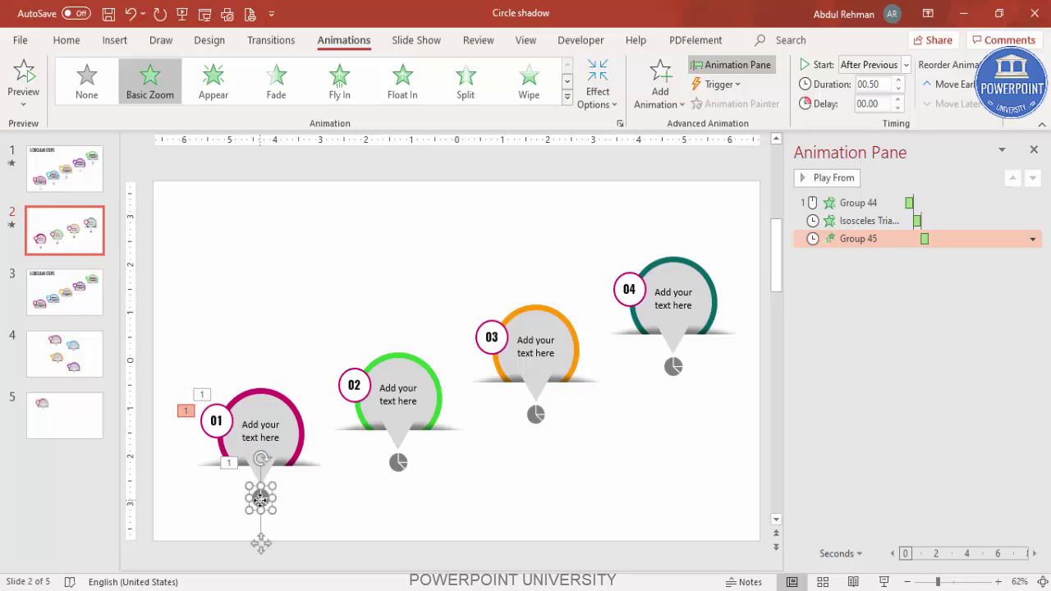
Add a Stretch entrance to the pie icon with a set direction, starting After Previous.
left_click(668, 101)
left_click(700, 478)
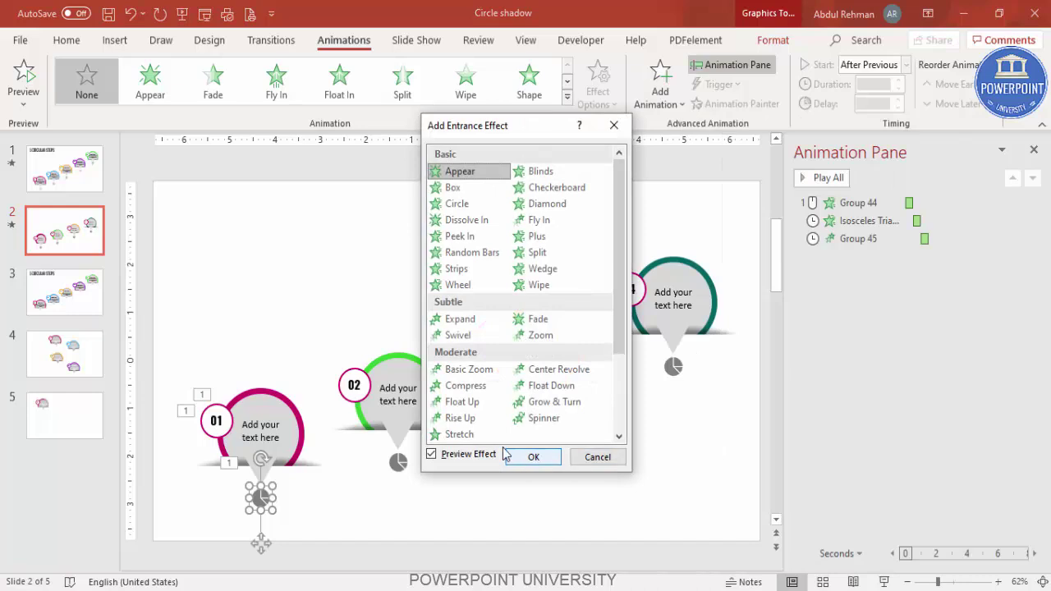
left_click(459, 434)
left_click(534, 457)
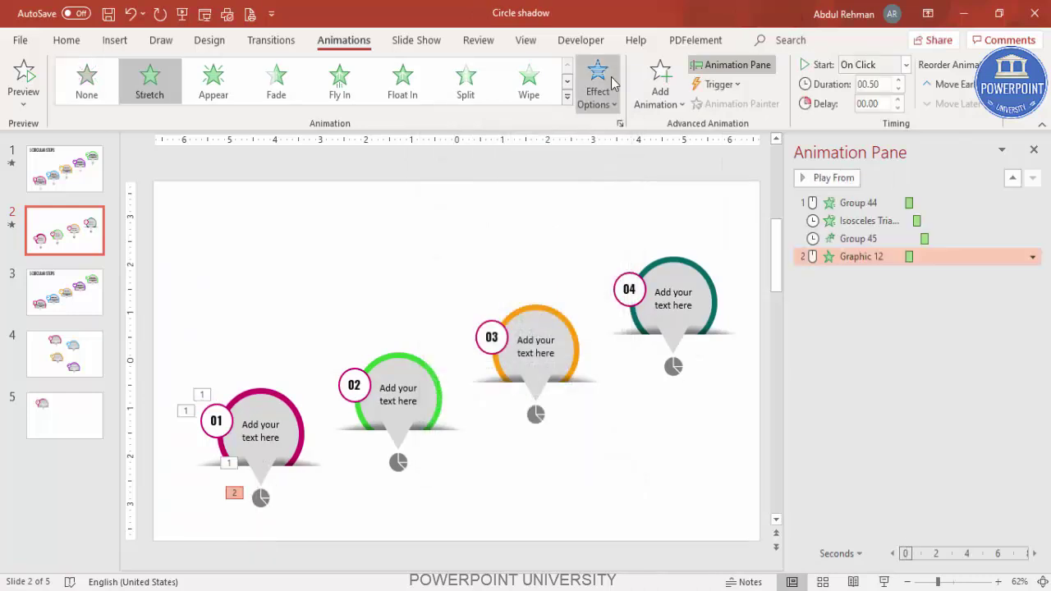
left_click(597, 92)
left_click(661, 278)
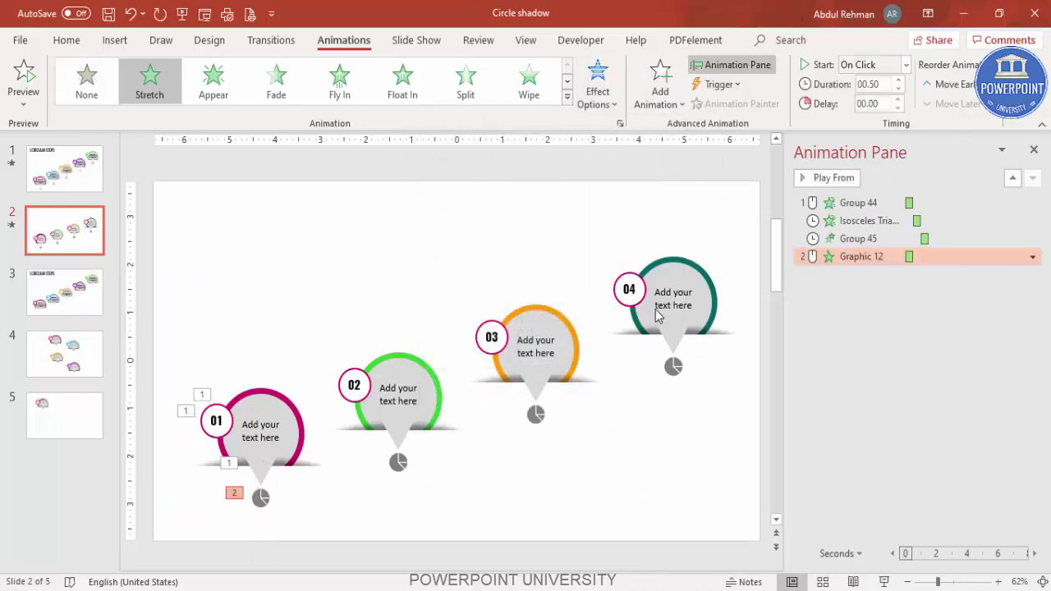
left_click(905, 65)
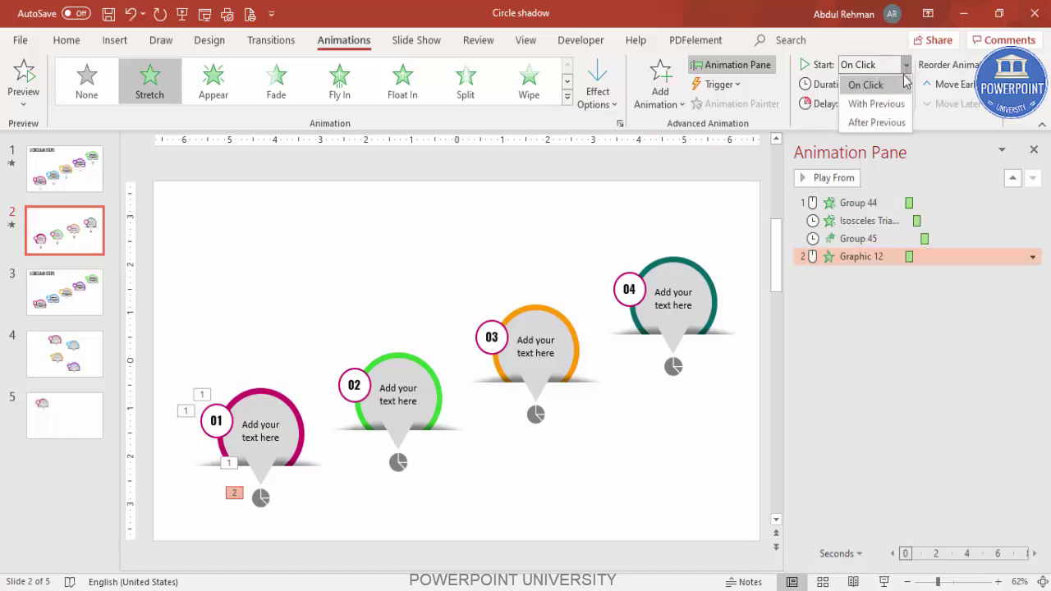
left_click(866, 122)
Move the pie icon's Stretch above the badge's Group 45 zoom in the Animation Pane and preview.
left_click(736, 188)
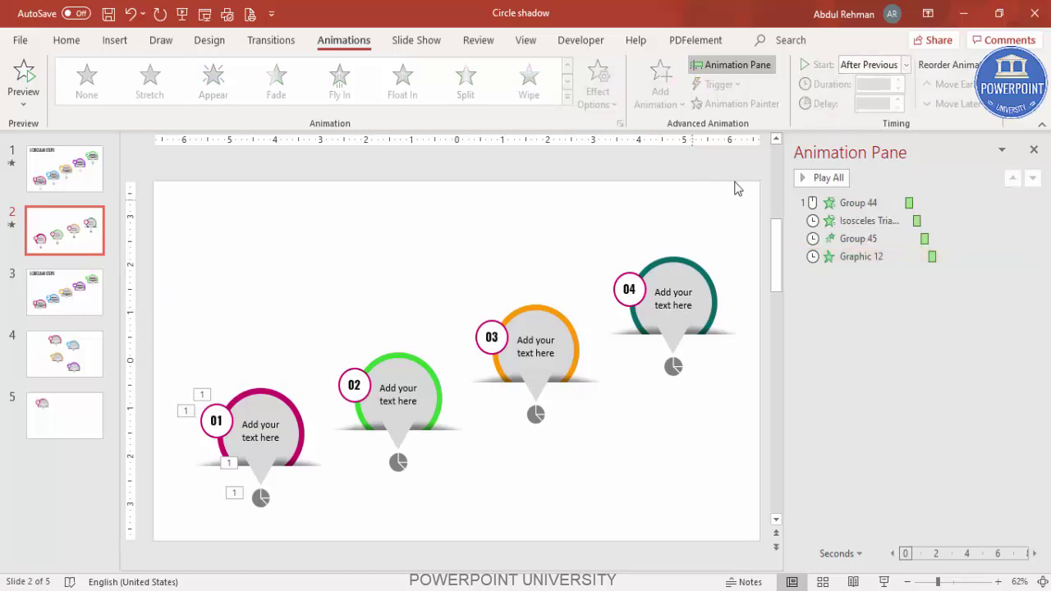
left_click(826, 179)
left_click_drag(858, 256, 864, 237)
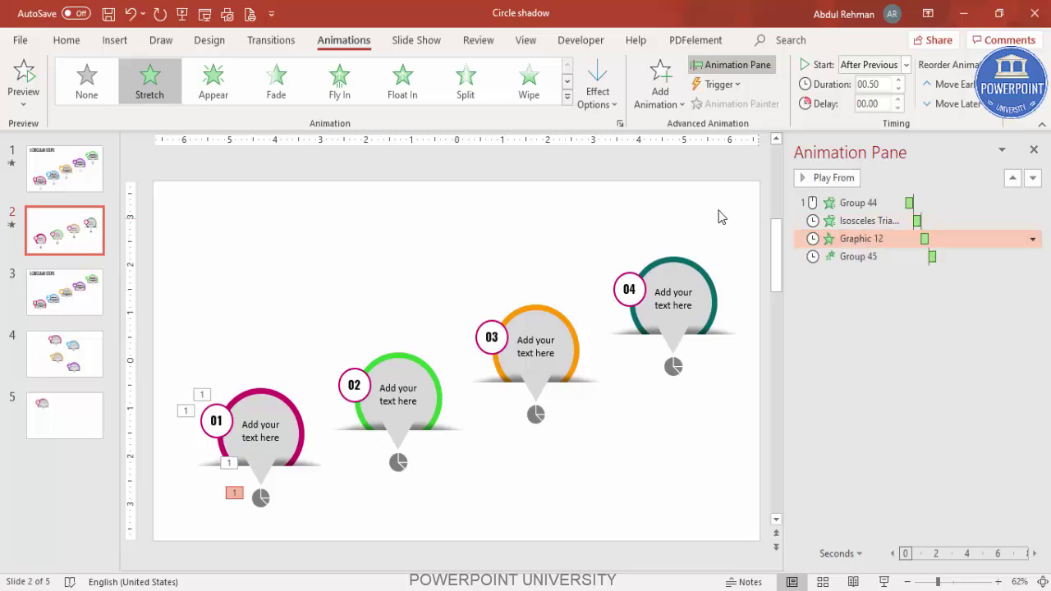
left_click(718, 217)
left_click(823, 179)
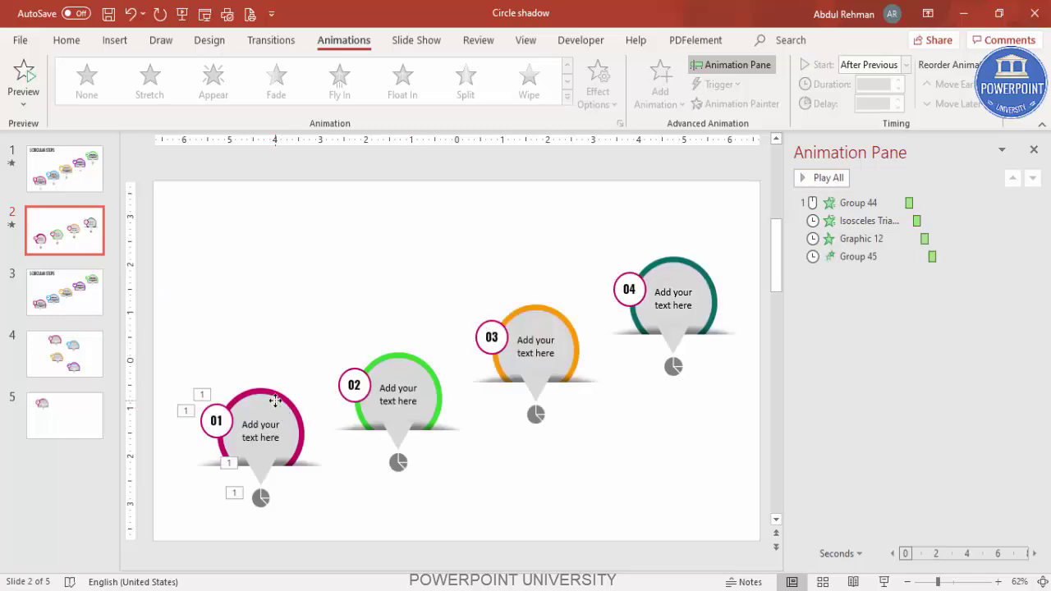
left_click(276, 400)
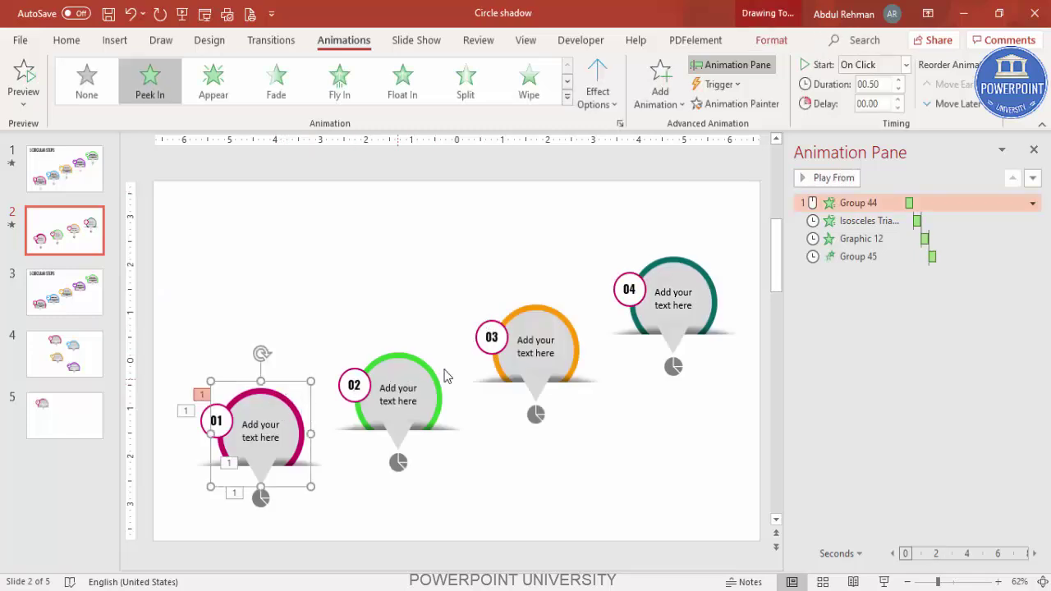